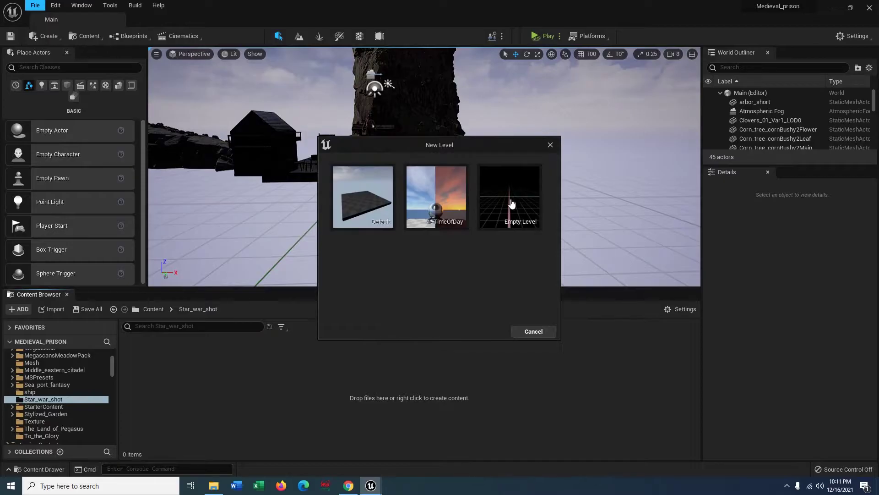
- Create an empty level and add a landscape with a section size of 127×127 Quads
{"action": "left_click", "coordinate": [514, 197]}
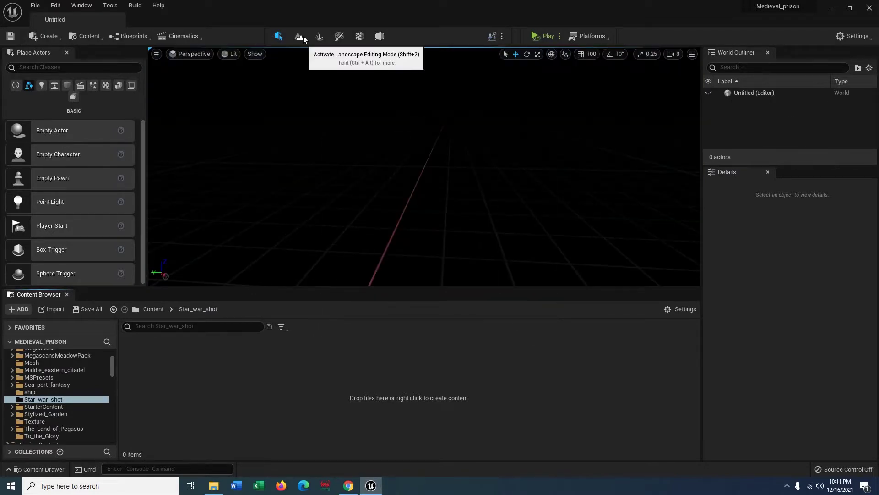
{"action": "left_click", "coordinate": [300, 37]}
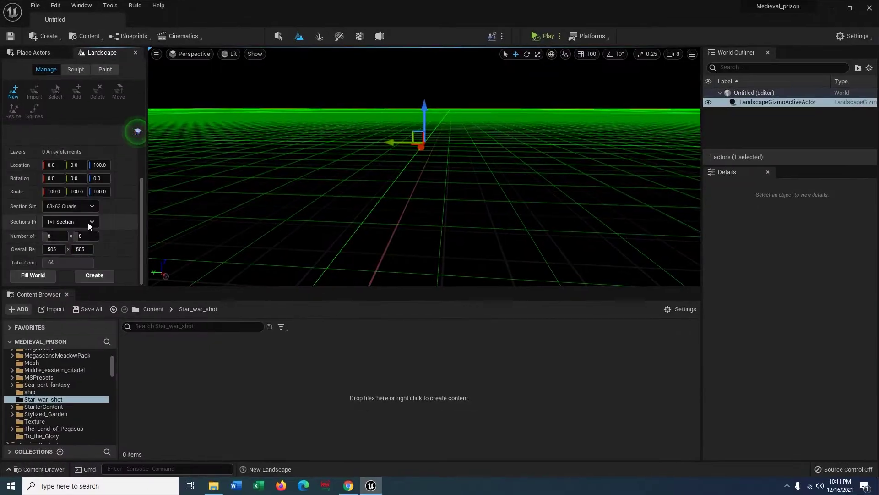
{"action": "left_click", "coordinate": [88, 222]}
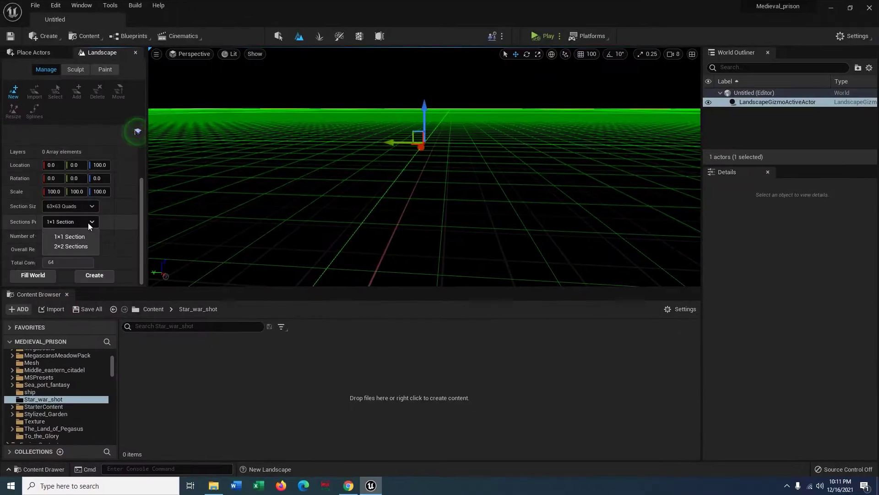
{"action": "left_click", "coordinate": [96, 206]}
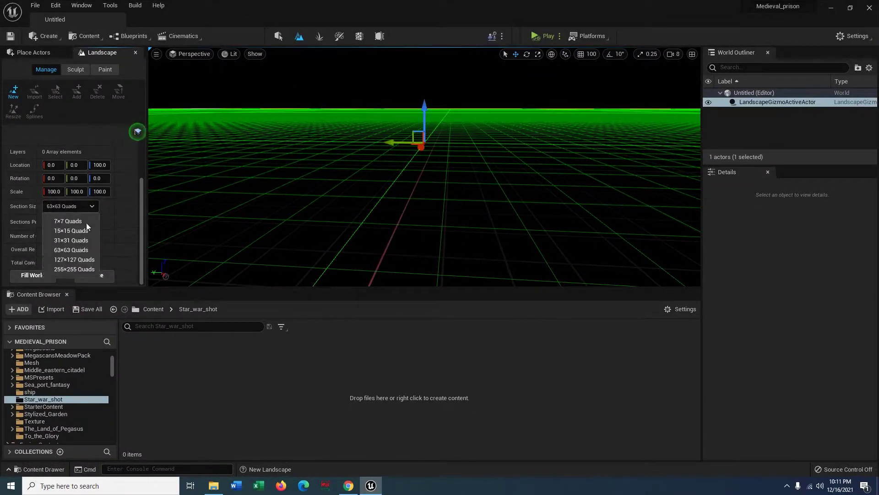
{"action": "left_click", "coordinate": [76, 260]}
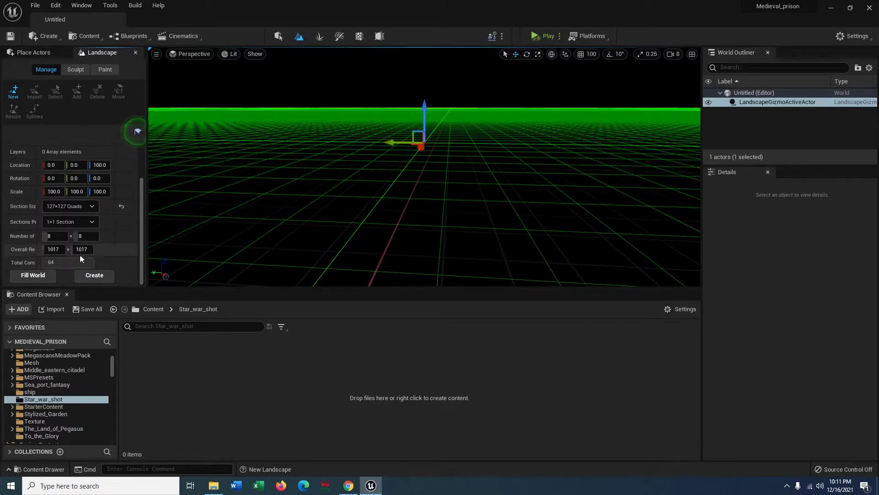
{"action": "left_click", "coordinate": [109, 275]}
- Add a directional light to the level and rotate it so it lights the landscape
{"action": "left_click", "coordinate": [46, 35]}
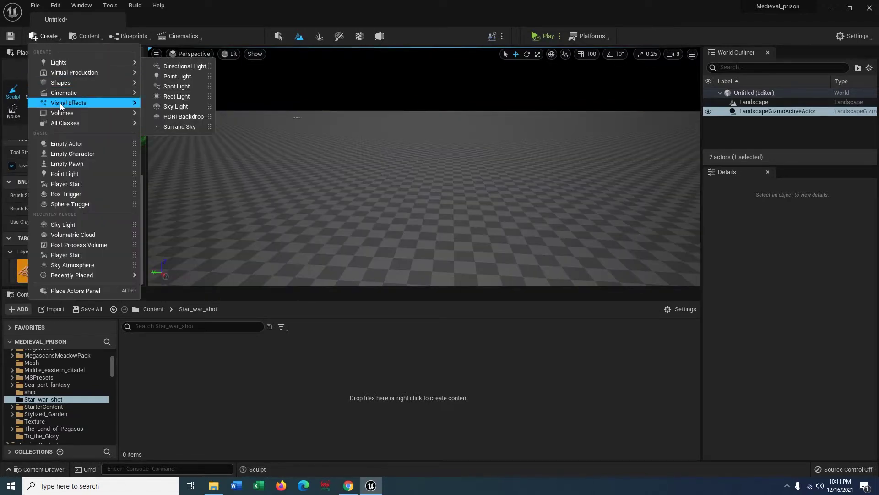
{"action": "left_click", "coordinate": [183, 67]}
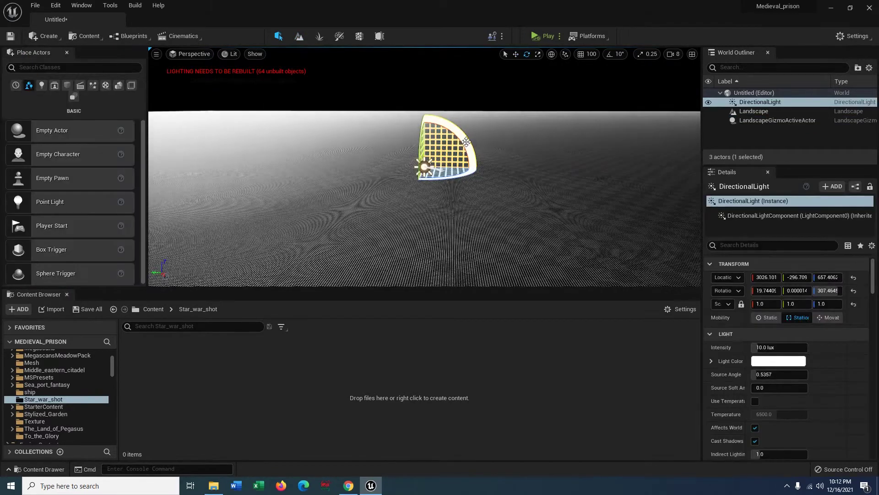
{"action": "mouse_move", "coordinate": [466, 142]}
{"action": "left_mouse_down"}
{"action": "mouse_move", "coordinate": [464, 118]}
{"action": "mouse_move", "coordinate": [481, 183]}
{"action": "mouse_move", "coordinate": [478, 161]}
{"action": "mouse_move", "coordinate": [458, 151]}
{"action": "left_mouse_up"}
- Add a Sky Atmosphere actor to the level
{"action": "left_click", "coordinate": [45, 36]}
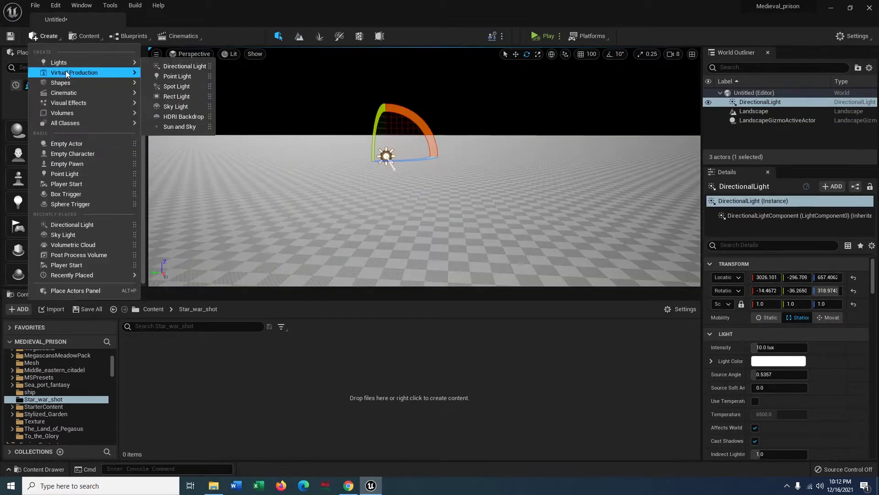
{"action": "mouse_move", "coordinate": [114, 101]}
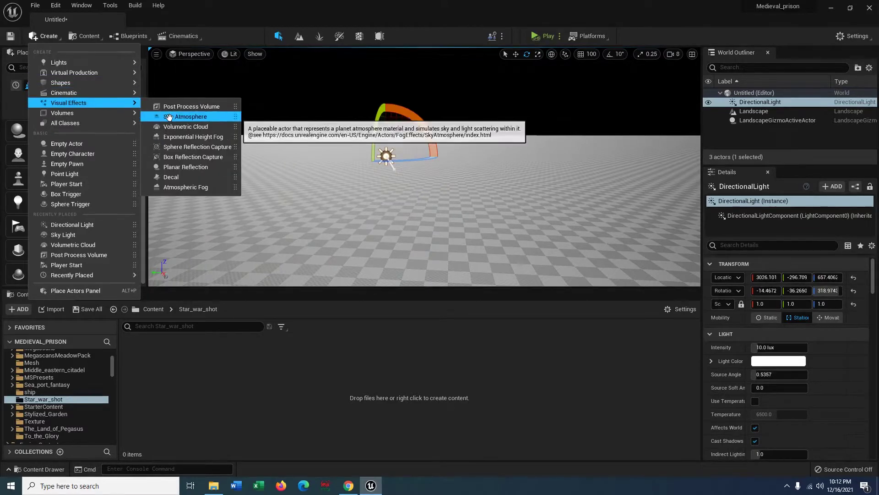
{"action": "left_click", "coordinate": [201, 117]}
- Enable Atmosphere Sun Light on the directional light
{"action": "left_click", "coordinate": [752, 100]}
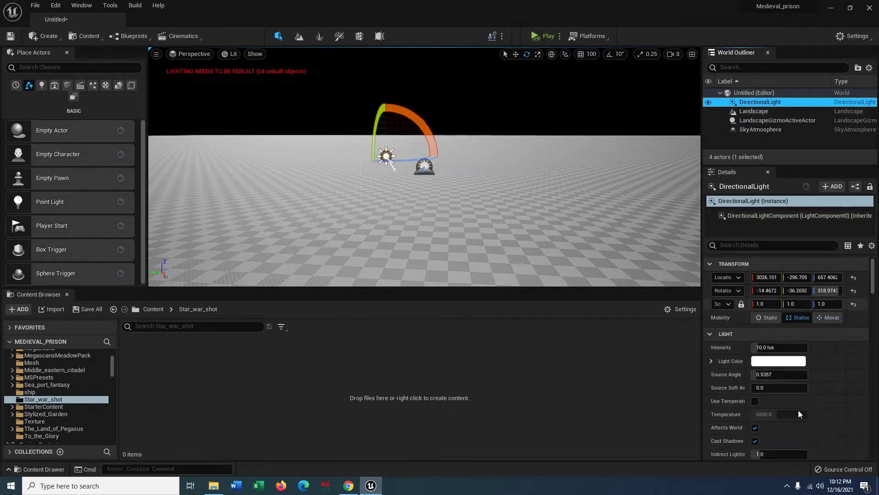
{"action": "scroll", "coordinate": [823, 370], "scroll_direction": "down", "scroll_amount": 10}
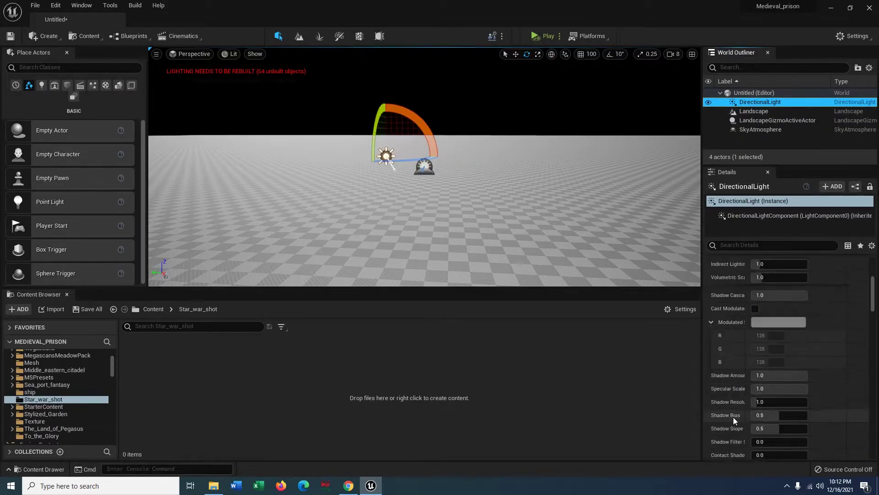
{"action": "left_click_drag", "start_coordinate": [703, 378], "coordinate": [651, 378]}
{"action": "scroll", "coordinate": [810, 383], "scroll_direction": "down", "scroll_amount": 15}
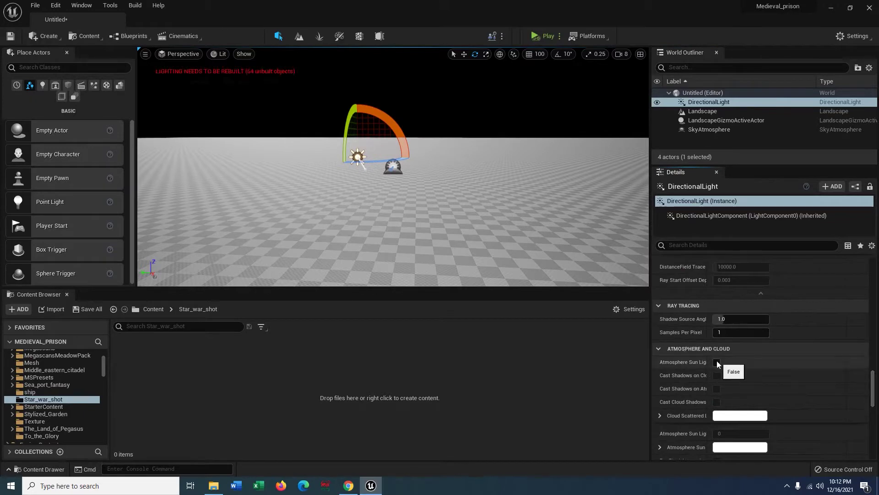
{"action": "left_click", "coordinate": [717, 362]}
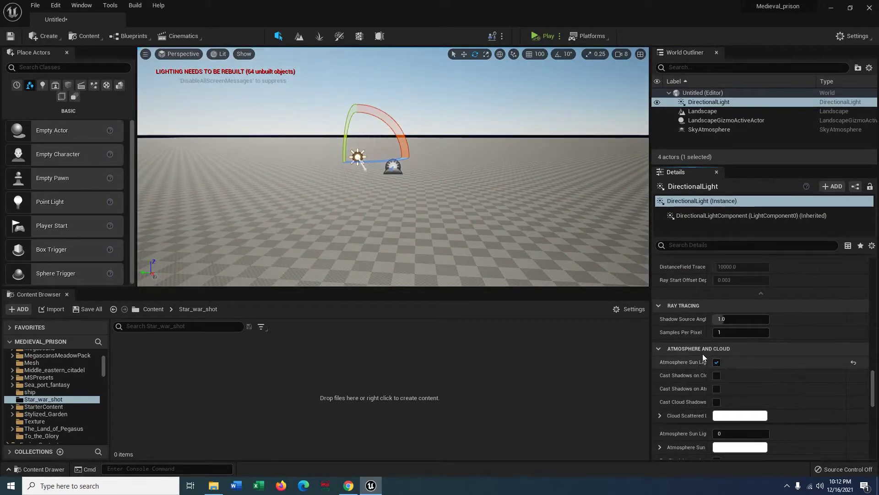
{"action": "right_click_drag", "start_coordinate": [455, 180], "coordinate": [380, 152]}
- Save the level as Star_War_desert in the Star_war_shot folder
{"action": "key", "text": "ctrl+shift+s"}
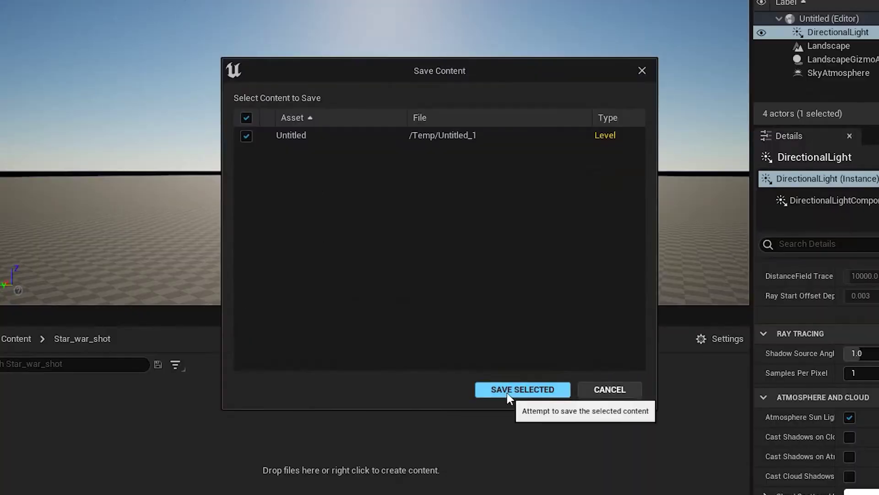
{"action": "left_click", "coordinate": [507, 390]}
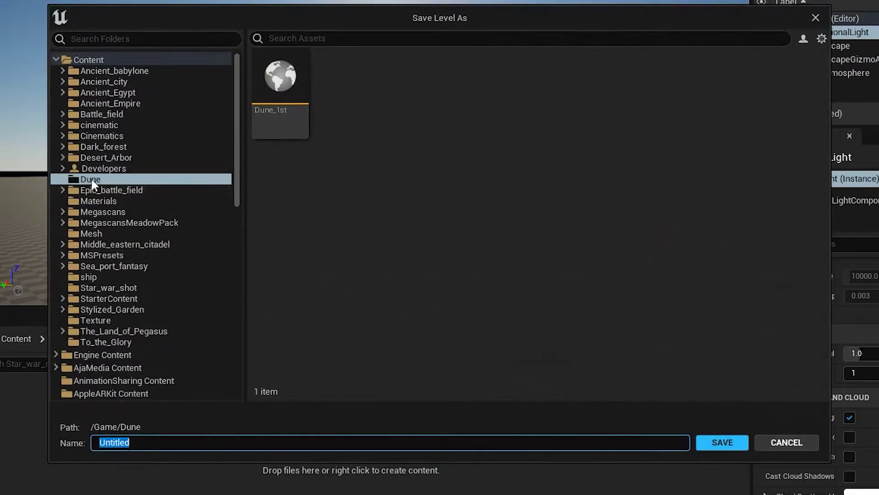
{"action": "scroll", "coordinate": [98, 215], "scroll_direction": "down", "scroll_amount": 2}
{"action": "left_click", "coordinate": [106, 244]}
{"action": "left_click", "coordinate": [165, 439]}
{"action": "type", "text": "Star_War_desert"}
{"action": "key", "text": "Return"}
- Find the Rippled Sand Dune surface in Quixel Bridge and place it in the level
{"action": "left_click", "coordinate": [89, 36]}
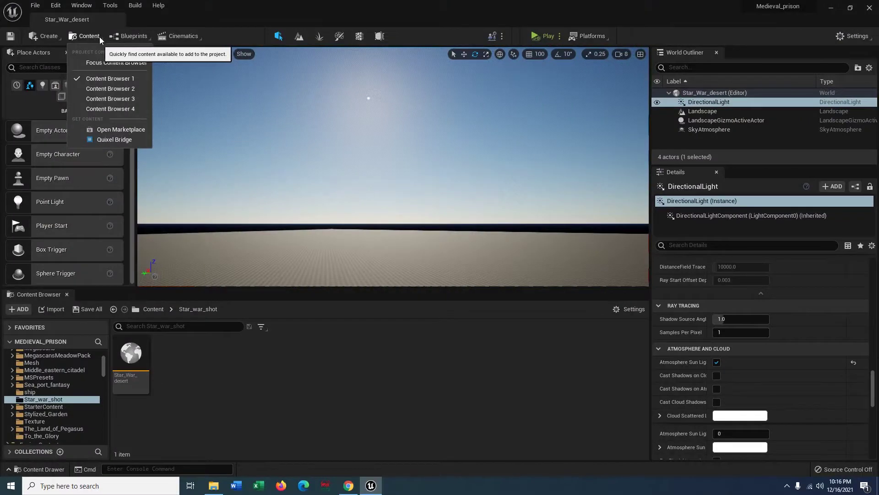
{"action": "left_click", "coordinate": [112, 140]}
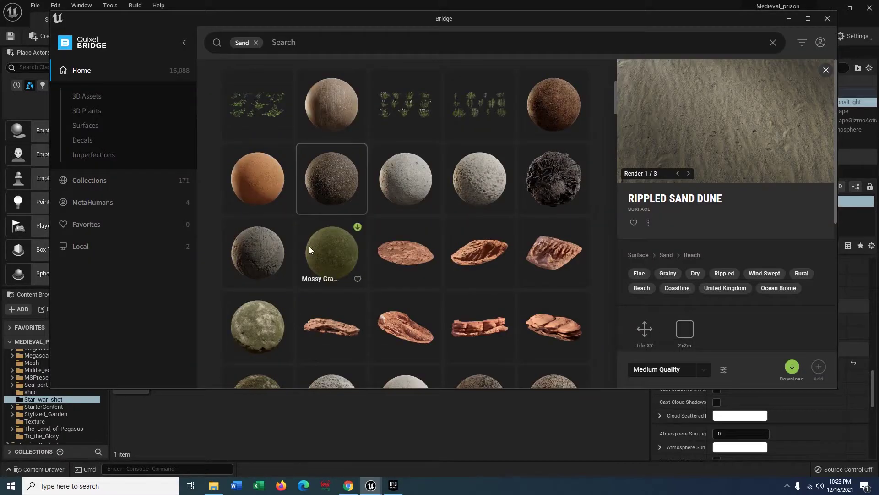
{"action": "scroll", "coordinate": [471, 238], "scroll_direction": "down", "scroll_amount": 10}
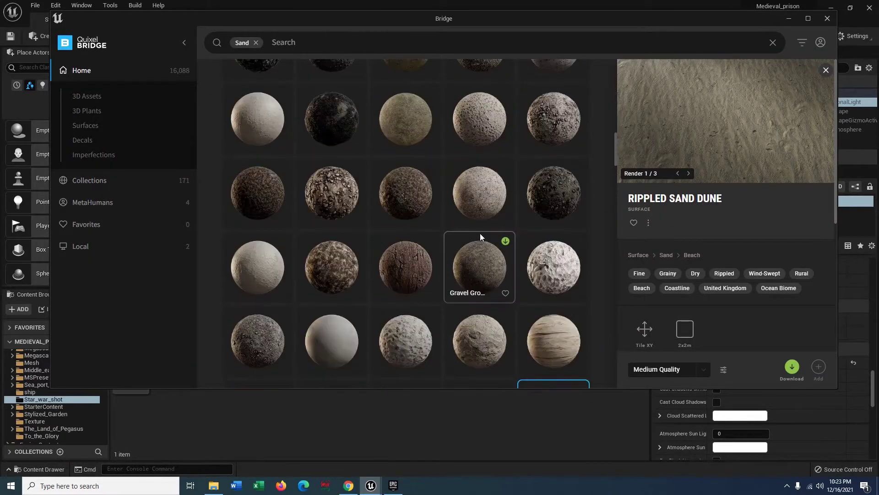
{"action": "left_click_drag", "start_coordinate": [555, 184], "coordinate": [265, 251]}
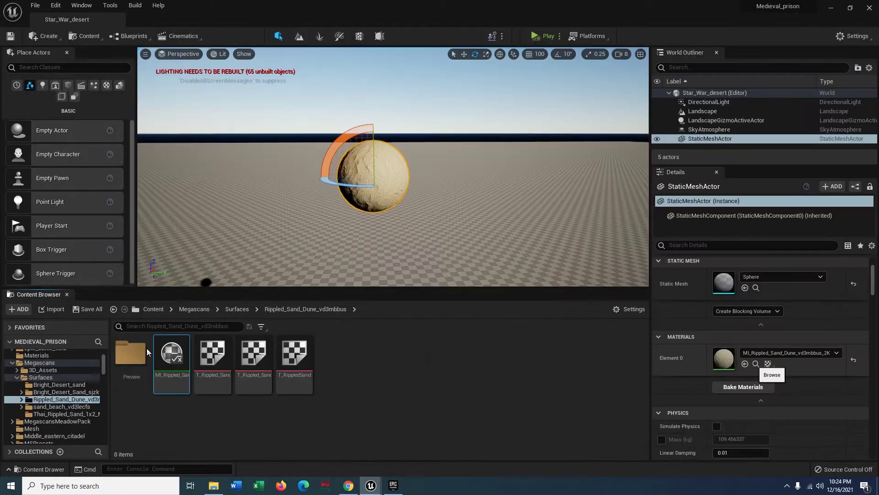
- Assign the Rippled Sand Dune material instance as the landscape's Landscape Material
{"action": "left_click", "coordinate": [264, 251]}
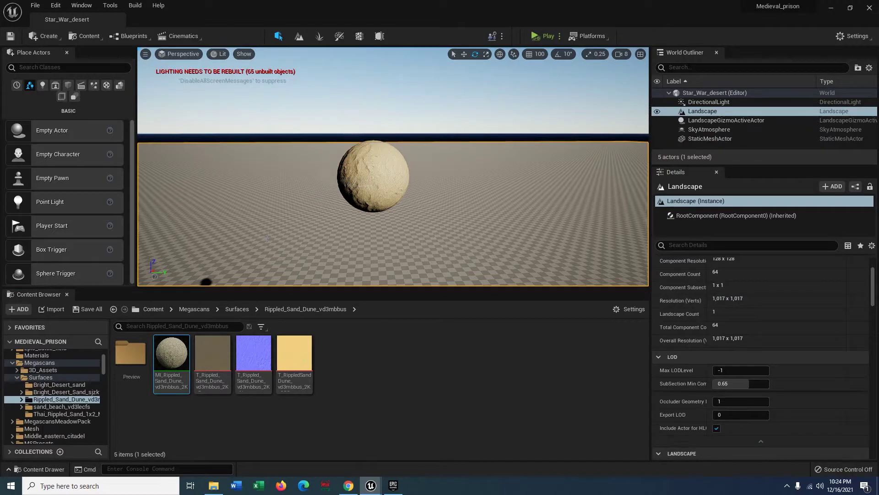
{"action": "scroll", "coordinate": [846, 313], "scroll_direction": "down", "scroll_amount": 10}
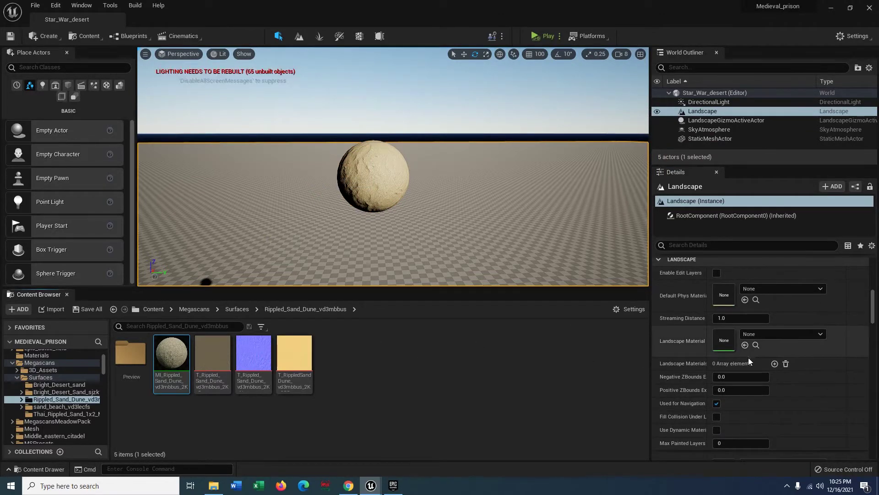
{"action": "left_click", "coordinate": [745, 345]}
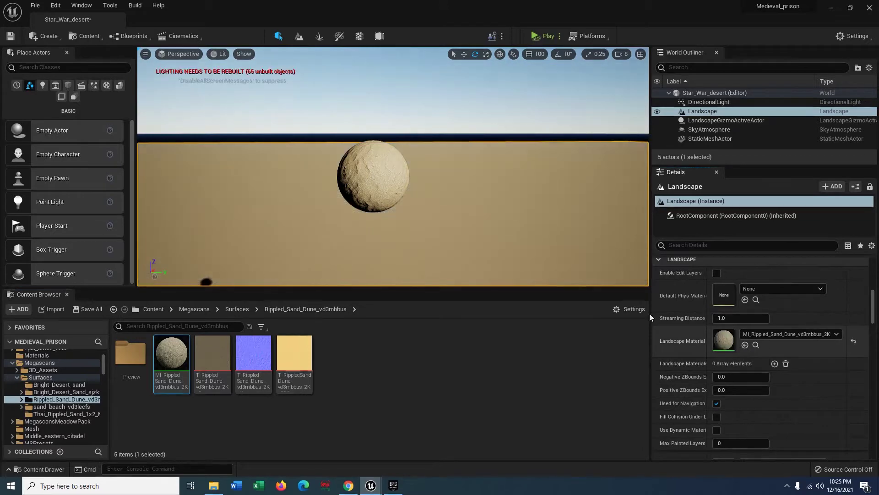
- Override Tiling/Offset in the Rippled Sand Dune material instance, set Tiling X and Tiling Y to 0.1, and close its editor
{"action": "double_click", "coordinate": [171, 355]}
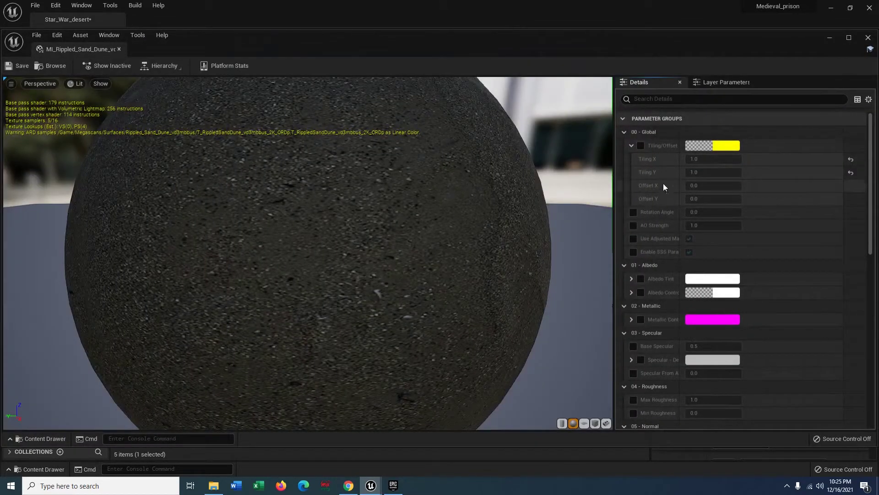
{"action": "left_click", "coordinate": [641, 145]}
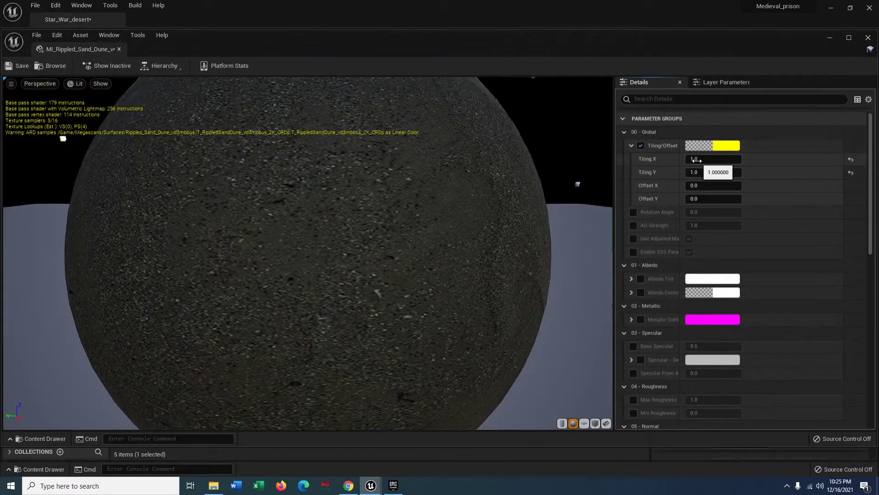
{"action": "type", "text": "0.1"}
{"action": "left_click", "coordinate": [704, 175]}
{"action": "type", "text": "0.1"}
{"action": "key", "text": "Return"}
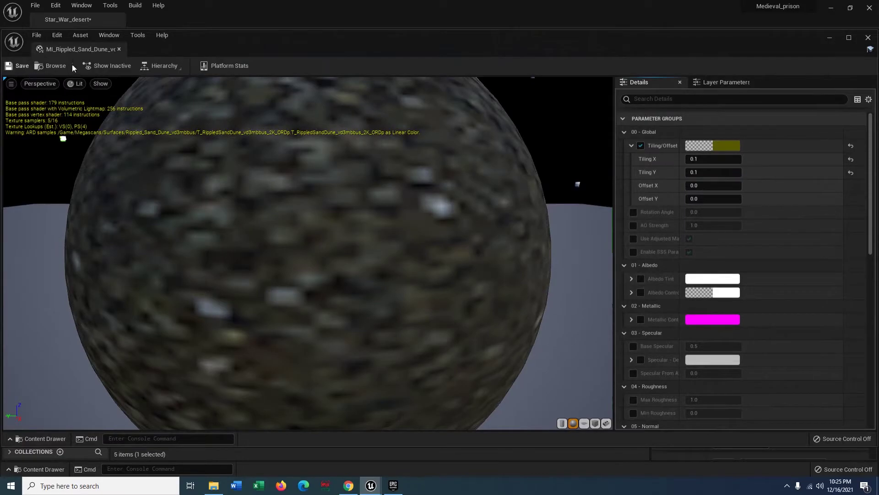
{"action": "left_click", "coordinate": [868, 37]}
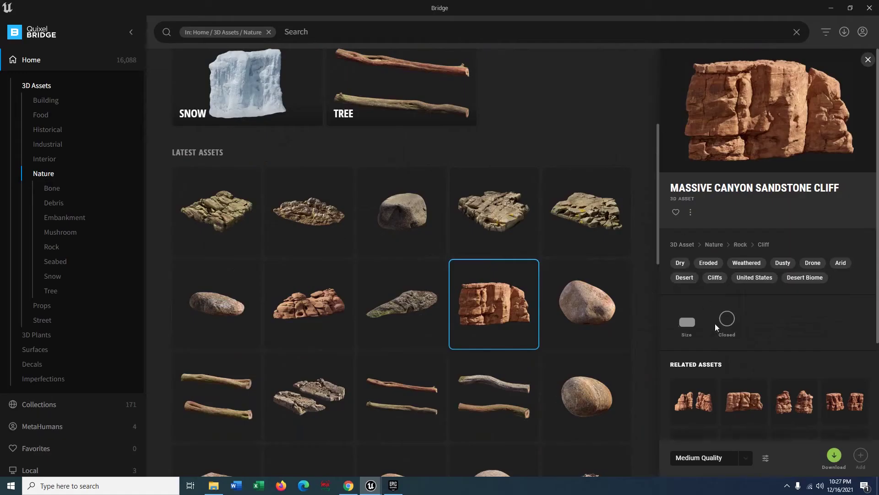
- Browse Bridge's Canyons of Utah collection and place the Canyon Sandstone Cliff Base in the desert level
{"action": "scroll", "coordinate": [716, 323], "scroll_direction": "down", "scroll_amount": 3}
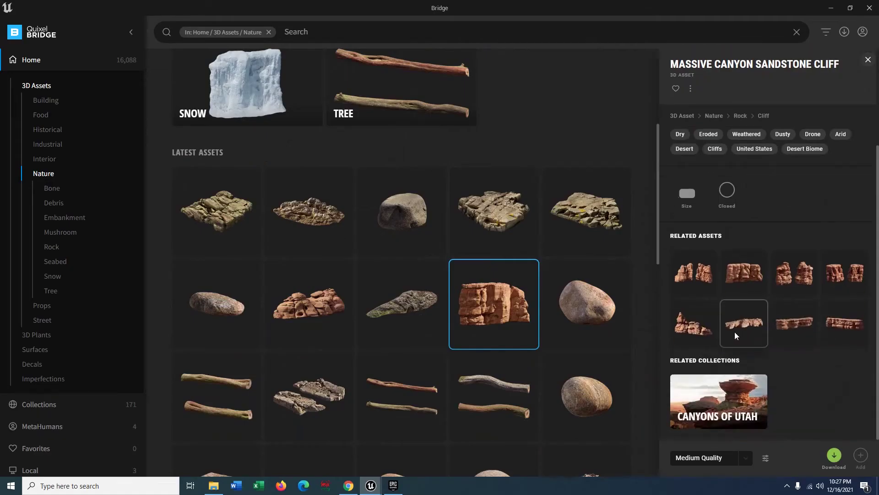
{"action": "left_click", "coordinate": [703, 412]}
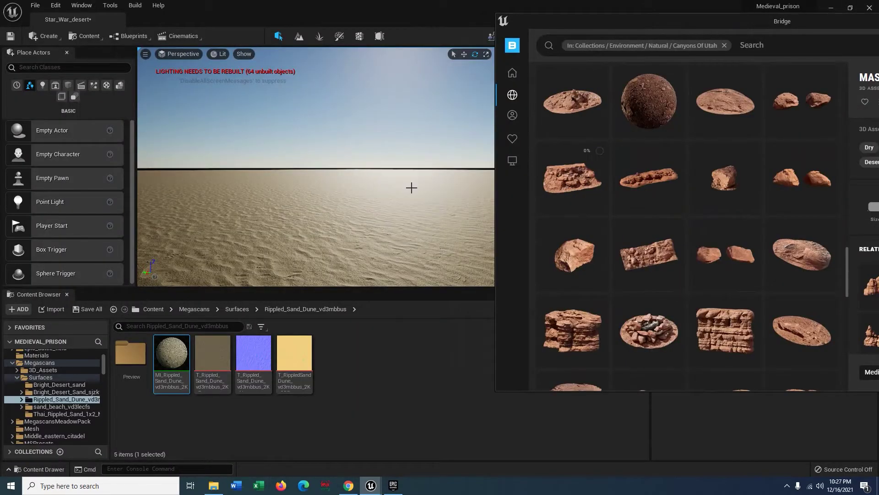
{"action": "left_click_drag", "start_coordinate": [412, 187], "coordinate": [405, 192]}
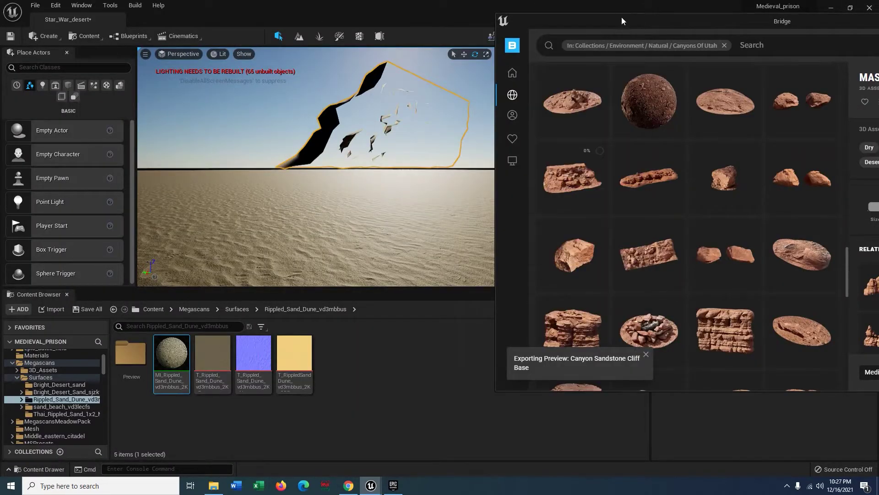
- Reposition the sandstone cliff base sideways and lower it onto the sand
{"action": "left_click_drag", "start_coordinate": [622, 18], "coordinate": [723, 35]}
{"action": "left_click", "coordinate": [352, 135]}
{"action": "left_click_drag", "start_coordinate": [362, 168], "coordinate": [471, 169]}
{"action": "right_click_drag", "start_coordinate": [336, 182], "coordinate": [333, 243]}
{"action": "key", "text": "f"}
{"action": "key", "text": "w"}
{"action": "left_click_drag", "start_coordinate": [394, 164], "coordinate": [404, 224]}
{"action": "right_click_drag", "start_coordinate": [404, 224], "coordinate": [399, 151]}
- Rescale the sandstone cliff base
{"action": "key", "text": "r"}
{"action": "left_click_drag", "start_coordinate": [371, 141], "coordinate": [376, 201]}
{"action": "right_click_drag", "start_coordinate": [376, 201], "coordinate": [412, 176]}
- Find the Canyon Sandstone Rock Formation in the Canyons of Utah collection and place it in the level
{"action": "scroll", "coordinate": [363, 210], "scroll_direction": "up", "scroll_amount": 5}
{"action": "scroll", "coordinate": [363, 210], "scroll_direction": "down", "scroll_amount": 4}
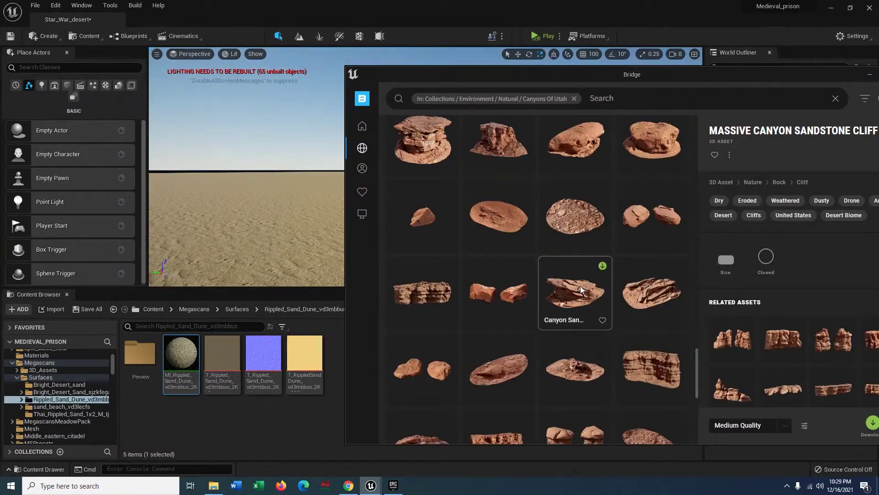
{"action": "left_click_drag", "start_coordinate": [578, 286], "coordinate": [273, 213]}
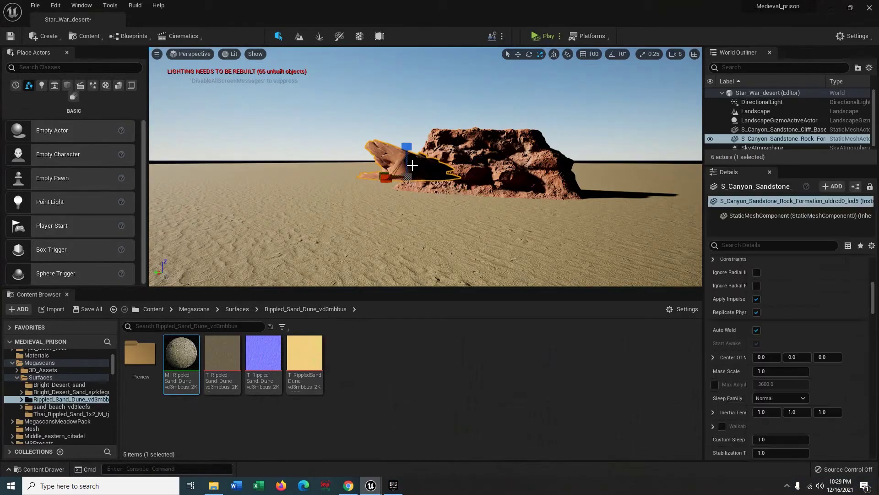
- Lower the sandstone rock formation onto the sand and adjust its position in front of the cliff base
{"action": "key", "text": "w"}
{"action": "left_click_drag", "start_coordinate": [408, 152], "coordinate": [408, 236]}
{"action": "right_click_drag", "start_coordinate": [460, 221], "coordinate": [444, 256]}
{"action": "mouse_move", "coordinate": [401, 219]}
{"action": "left_mouse_down"}
{"action": "mouse_move", "coordinate": [406, 196]}
{"action": "mouse_move", "coordinate": [408, 208]}
{"action": "left_mouse_up"}
{"action": "right_click_drag", "start_coordinate": [524, 282], "coordinate": [506, 225]}
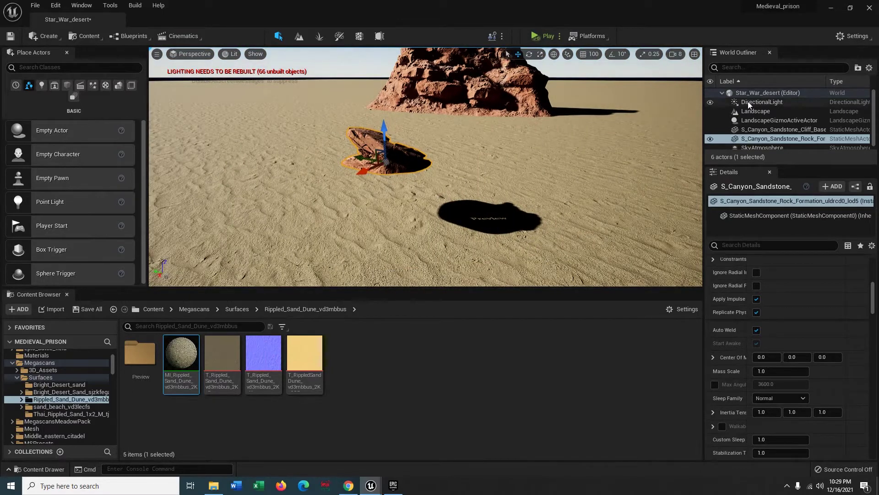
- Set the directional light's mobility to Movable
{"action": "left_click", "coordinate": [760, 102]}
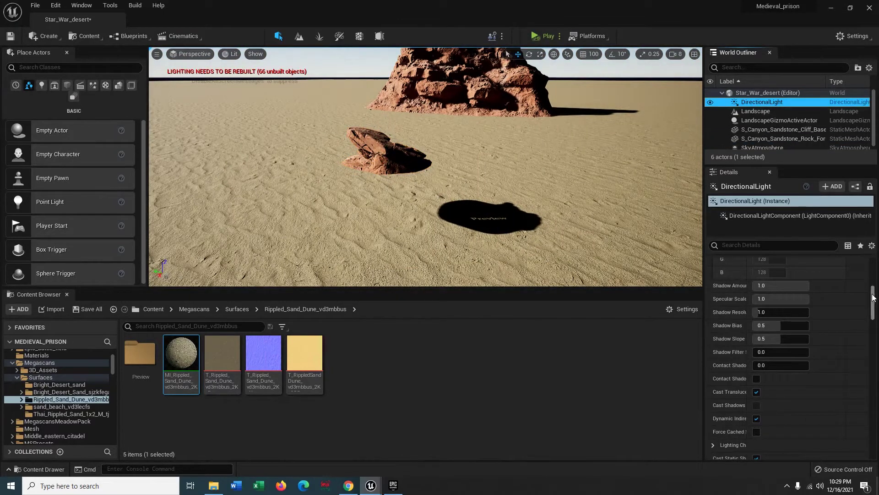
{"action": "scroll", "coordinate": [872, 298], "scroll_direction": "up", "scroll_amount": 6}
{"action": "left_click", "coordinate": [828, 318]}
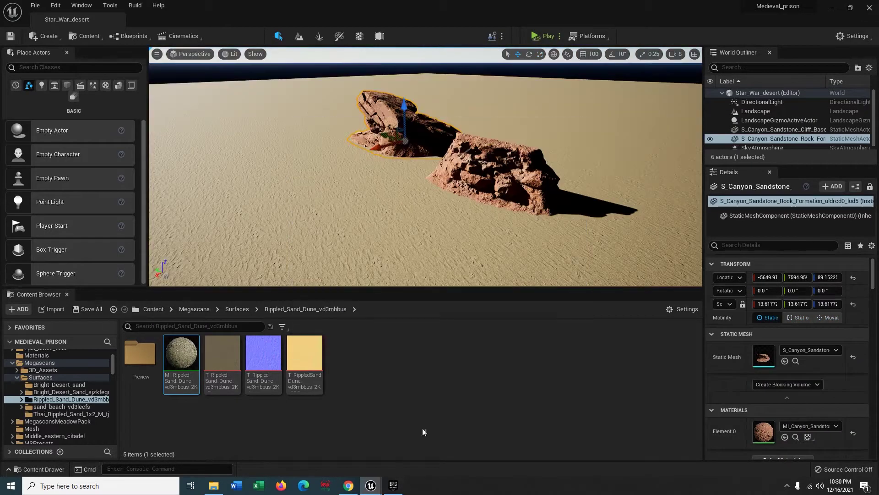
- Place another Canyon Sandstone rock formation from Bridge beside the existing rocks and scale it uniformly
{"action": "left_click", "coordinate": [330, 440]}
{"action": "left_click_drag", "start_coordinate": [551, 198], "coordinate": [421, 168]}
{"action": "left_click", "coordinate": [607, 133]}
{"action": "left_click_drag", "start_coordinate": [248, 126], "coordinate": [255, 117]}
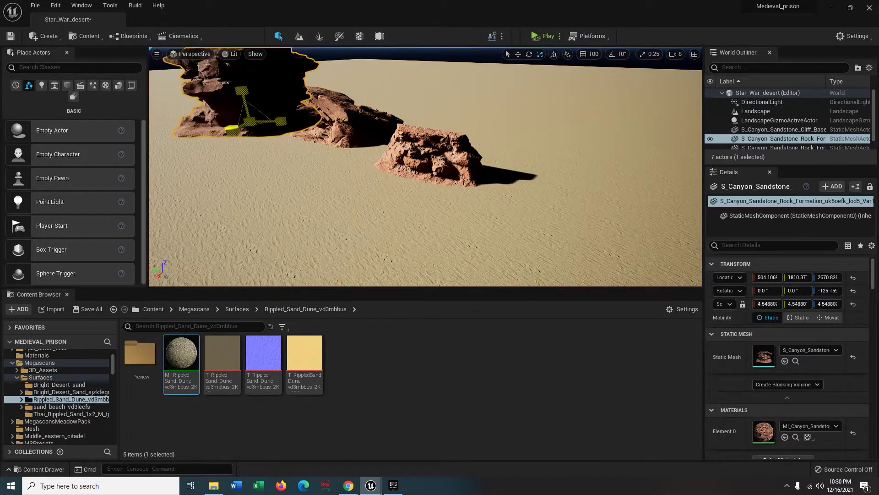
- Lower the selected Canyon Sandstone rock formation onto the sand
{"action": "right_click_drag", "start_coordinate": [255, 118], "coordinate": [206, 69]}
{"action": "key", "text": "w"}
{"action": "left_click_drag", "start_coordinate": [252, 96], "coordinate": [254, 155]}
{"action": "right_click_drag", "start_coordinate": [254, 156], "coordinate": [273, 96]}
{"action": "left_click_drag", "start_coordinate": [273, 96], "coordinate": [278, 128]}
- Scale the selected sandstone rock formation uniformly and move it into line with the other rocks
{"action": "key", "text": "e"}
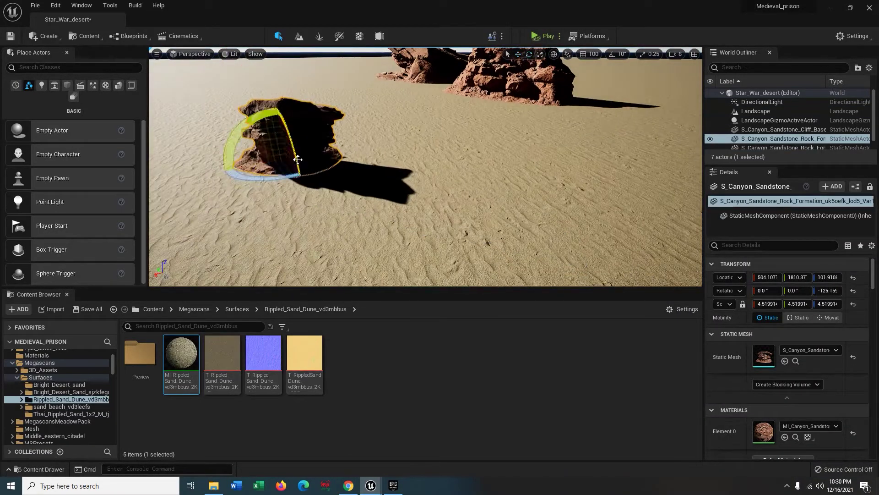
{"action": "key", "text": "r"}
{"action": "left_click_drag", "start_coordinate": [284, 160], "coordinate": [320, 128]}
{"action": "right_click_drag", "start_coordinate": [320, 183], "coordinate": [316, 138]}
{"action": "key", "text": "w"}
{"action": "left_click_drag", "start_coordinate": [318, 215], "coordinate": [348, 114]}
{"action": "right_click_drag", "start_coordinate": [359, 138], "coordinate": [321, 160]}
- Place the Massive Canyon Sandstone Cliff from Bridge in the level and lower it toward the sand
{"action": "key", "text": "alt+Tab"}
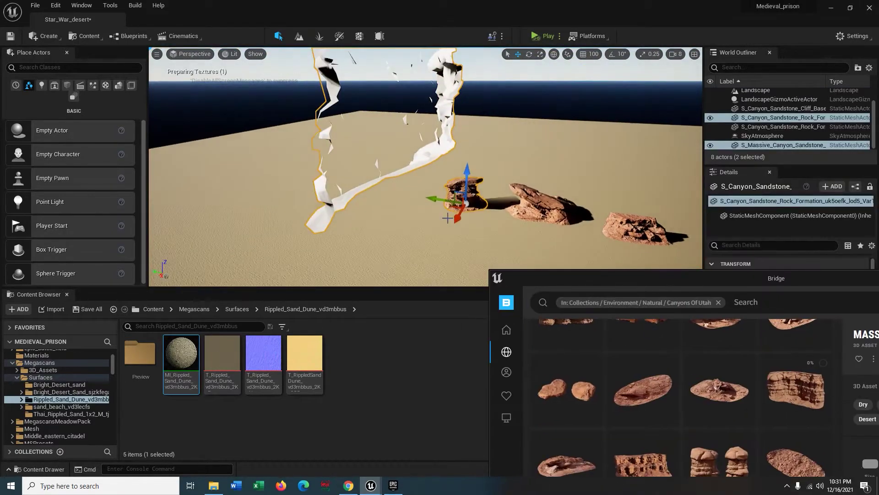
{"action": "left_click", "coordinate": [421, 163]}
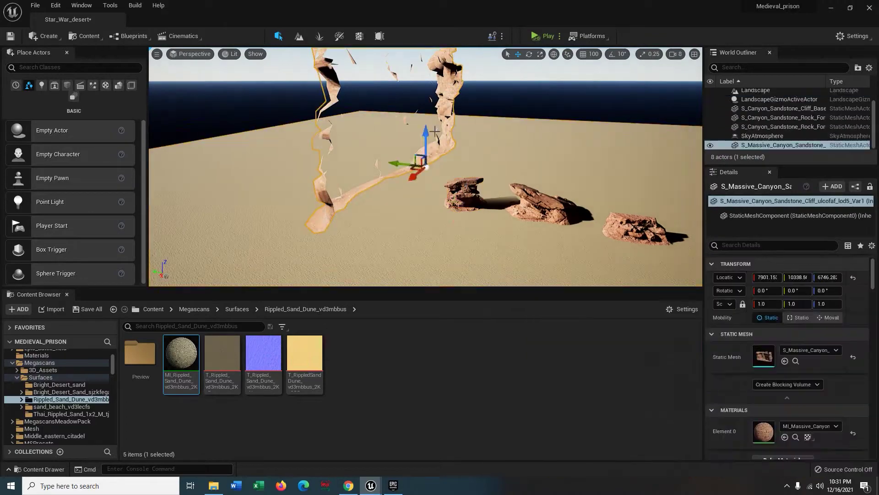
{"action": "key", "text": "e"}
{"action": "key", "text": "r"}
{"action": "key", "text": "w"}
{"action": "left_click_drag", "start_coordinate": [425, 140], "coordinate": [426, 226]}
{"action": "scroll", "coordinate": [426, 192], "scroll_direction": "down", "scroll_amount": 5}
- Reposition the massive sandstone cliff on the sand behind the smaller rock formations
{"action": "key", "text": "f"}
{"action": "left_click_drag", "start_coordinate": [429, 163], "coordinate": [436, 137]}
{"action": "left_click_drag", "start_coordinate": [415, 182], "coordinate": [516, 117]}
{"action": "right_click_drag", "start_coordinate": [491, 180], "coordinate": [513, 153]}
{"action": "scroll", "coordinate": [492, 180], "scroll_direction": "up", "scroll_amount": 5}
- Scale the Gigantic Canyon Sandstone Cliff placed beside the other cliffs
{"action": "key", "text": "r"}
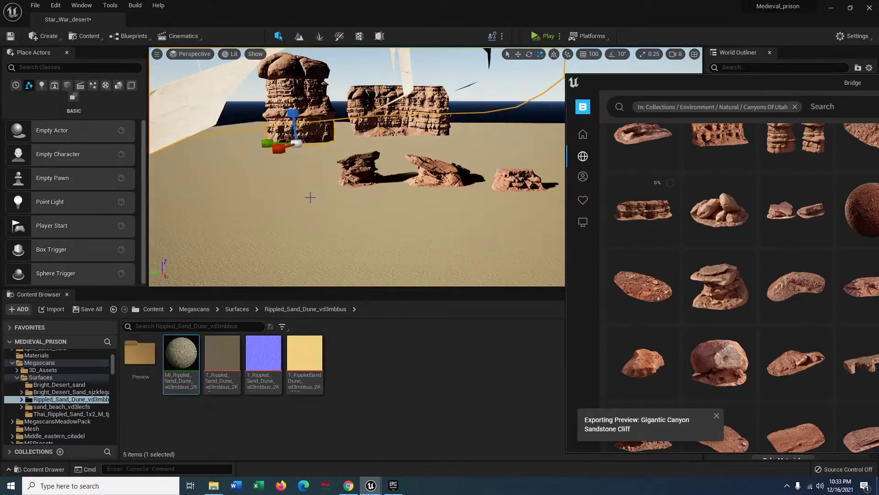
{"action": "left_click_drag", "start_coordinate": [329, 206], "coordinate": [435, 180]}
{"action": "key", "text": "e"}
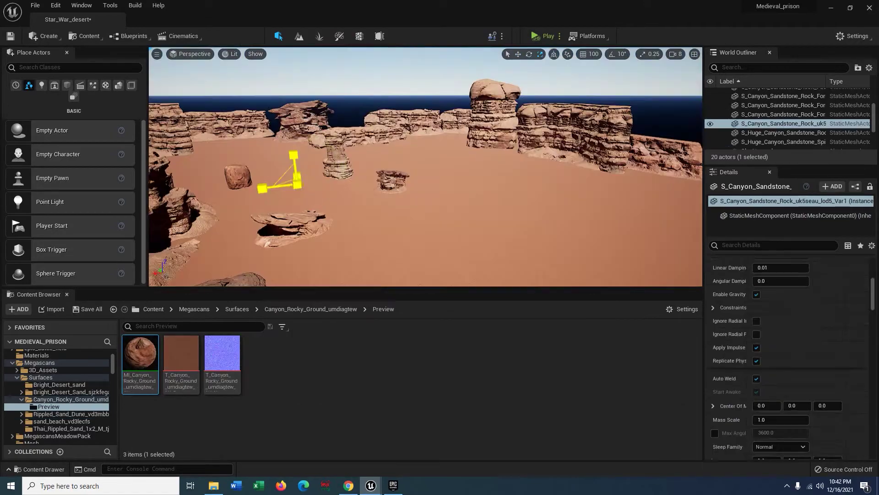
- Scale the selected Canyon Sandstone Rock in the open canyon floor uniformly
{"action": "key", "text": "w"}
{"action": "right_click_drag", "start_coordinate": [297, 182], "coordinate": [445, 191]}
{"action": "key", "text": "r"}
{"action": "left_click_drag", "start_coordinate": [425, 167], "coordinate": [485, 218]}
{"action": "scroll", "coordinate": [485, 218], "scroll_direction": "down", "scroll_amount": 3}
{"action": "right_click_drag", "start_coordinate": [485, 218], "coordinate": [450, 93]}
{"action": "key", "text": "f"}
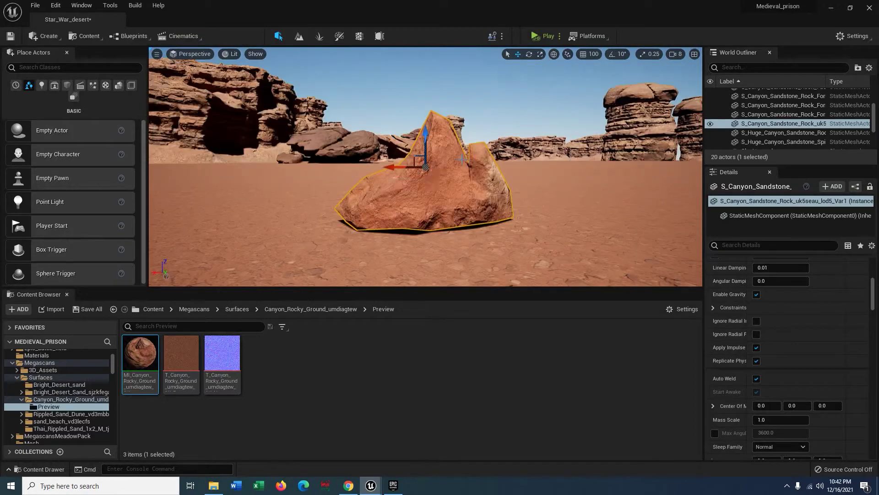
- Move the pointed sandstone rock across the canyon floor and adjust its height so it rests on the ground
{"action": "left_click_drag", "start_coordinate": [426, 169], "coordinate": [474, 122]}
{"action": "right_click_drag", "start_coordinate": [474, 121], "coordinate": [474, 160]}
{"action": "key", "text": "w"}
{"action": "left_click_drag", "start_coordinate": [417, 204], "coordinate": [555, 201]}
{"action": "left_click_drag", "start_coordinate": [488, 122], "coordinate": [488, 127]}
{"action": "key", "text": "f"}
{"action": "right_click_drag", "start_coordinate": [488, 127], "coordinate": [536, 115]}
{"action": "left_click", "coordinate": [429, 172]}
{"action": "left_click_drag", "start_coordinate": [406, 188], "coordinate": [563, 157]}
{"action": "left_click", "coordinate": [452, 155]}
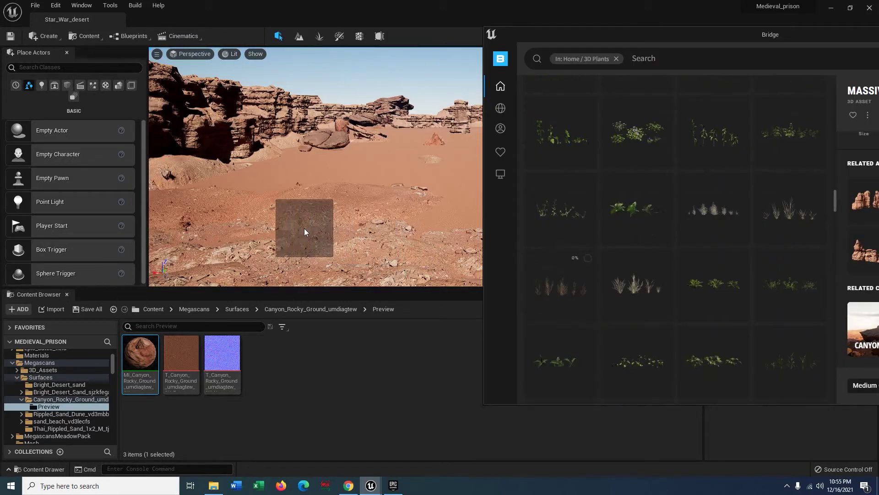
- Place the Dead Broom Bush from Bridge's 3D Plants in the level and locate its static mesh asset in the project content
{"action": "left_click_drag", "start_coordinate": [304, 228], "coordinate": [304, 228]}
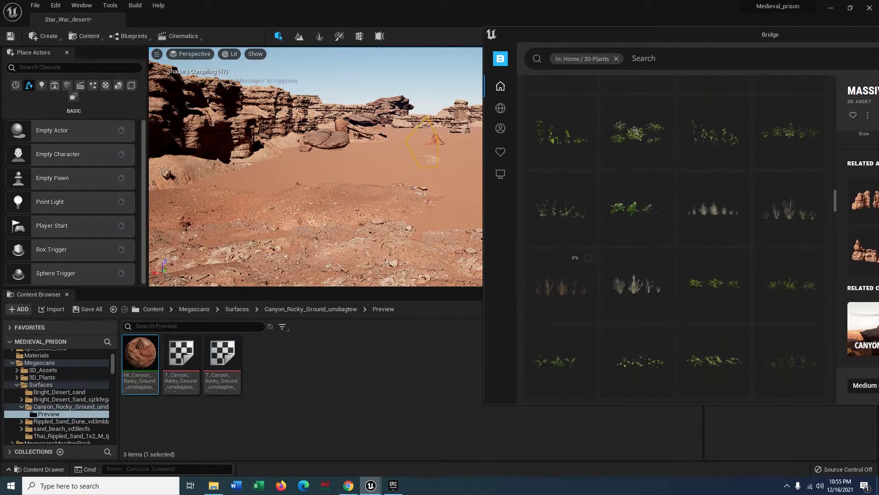
{"action": "left_click_drag", "start_coordinate": [827, 39], "coordinate": [636, 282]}
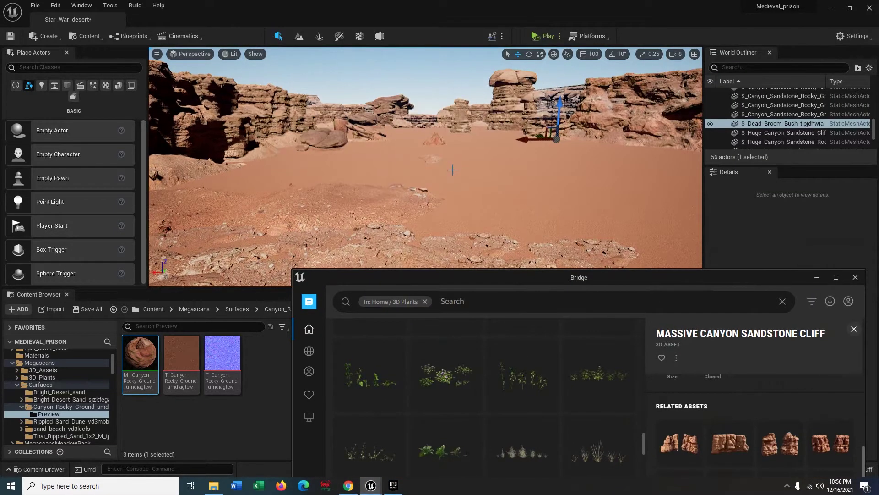
{"action": "left_click", "coordinate": [454, 174]}
{"action": "key", "text": "f"}
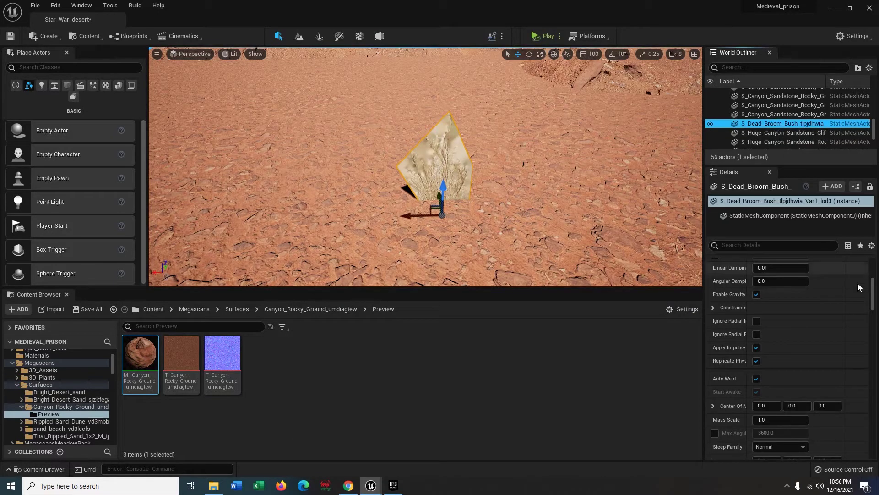
{"action": "left_click_drag", "start_coordinate": [874, 294], "coordinate": [872, 273]}
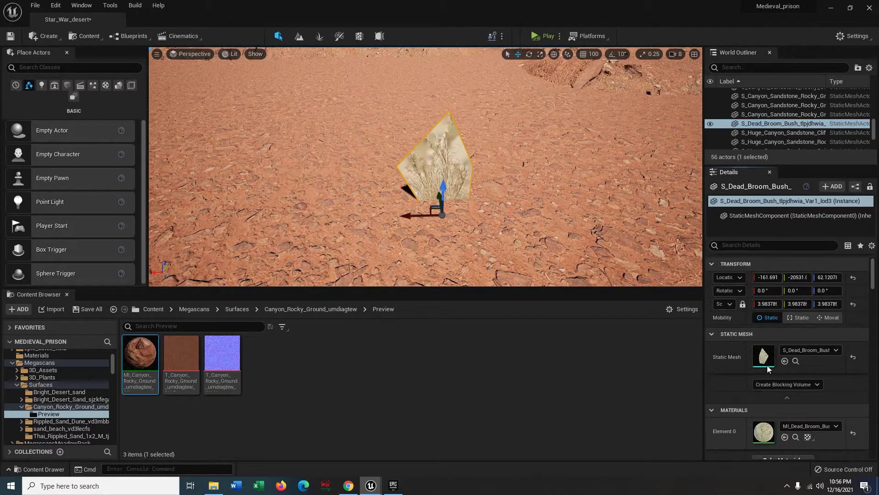
{"action": "left_click", "coordinate": [785, 361]}
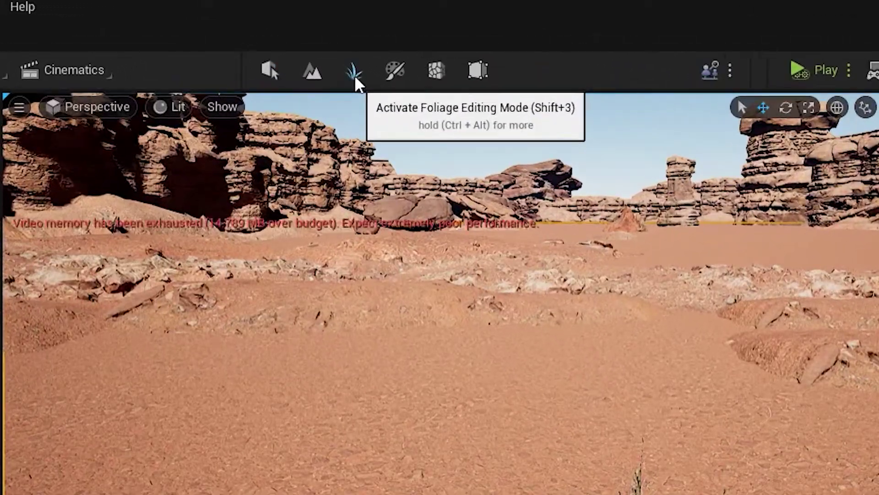
- Start foliage painting with all Dead Broom Bush variations selected and set the brush size to about 1321
{"action": "left_click", "coordinate": [320, 37]}
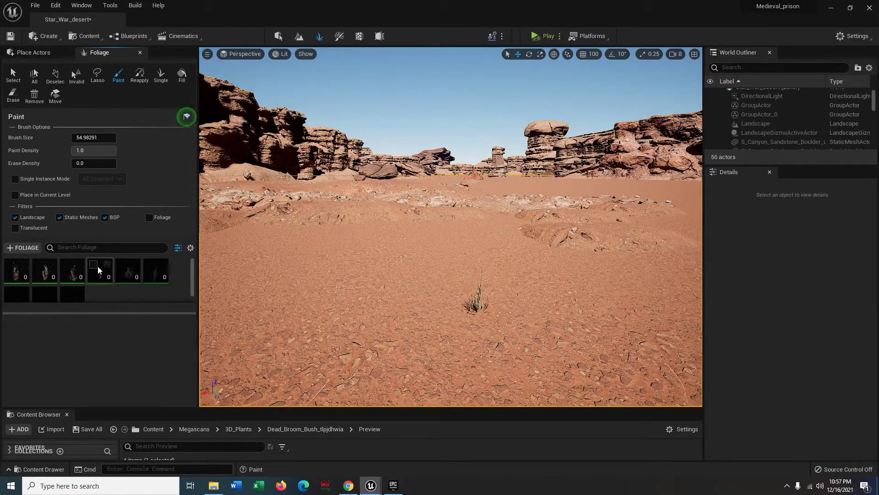
{"action": "left_click", "coordinate": [67, 295]}
{"action": "scroll", "coordinate": [46, 279], "scroll_direction": "down", "scroll_amount": 1}
{"action": "left_click", "coordinate": [10, 269]}
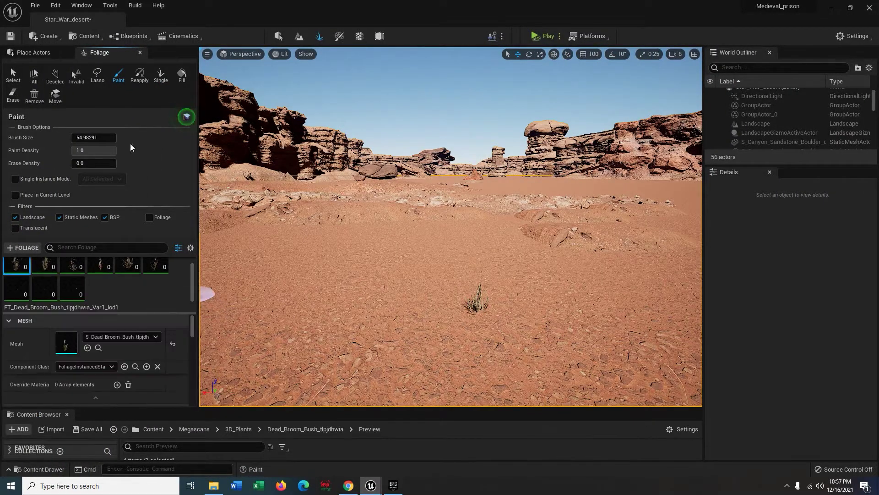
{"action": "left_click_drag", "start_coordinate": [78, 138], "coordinate": [89, 137]}
- Try painting the Dead Broom Bush foliage across the open ground and undo the painted bushes
{"action": "left_click", "coordinate": [425, 238]}
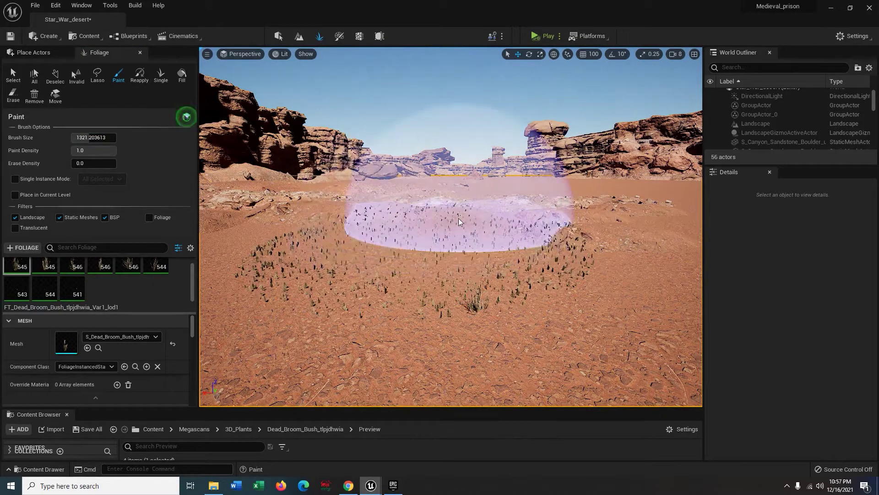
{"action": "right_click_drag", "start_coordinate": [425, 220], "coordinate": [451, 183]}
{"action": "key", "text": "ctrl+z"}
- Set the minimum Scale X to 2 for Dead Broom Bush variations 1 and 2, and to 3 for variation 3
{"action": "left_click_drag", "start_coordinate": [197, 315], "coordinate": [278, 325]}
{"action": "left_click", "coordinate": [120, 356]}
{"action": "type", "text": "2"}
{"action": "key", "text": "Tab"}
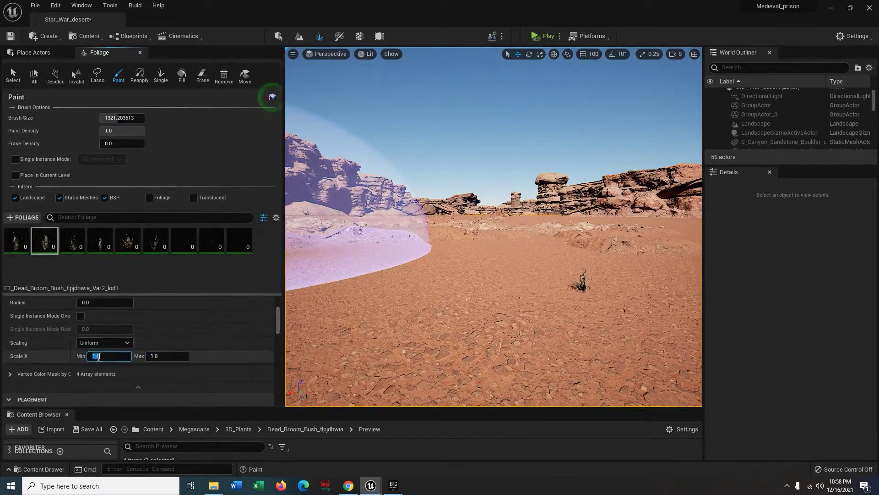
{"action": "type", "text": "2"}
{"action": "left_click", "coordinate": [165, 356]}
{"action": "left_click", "coordinate": [72, 240]}
{"action": "left_click", "coordinate": [103, 356]}
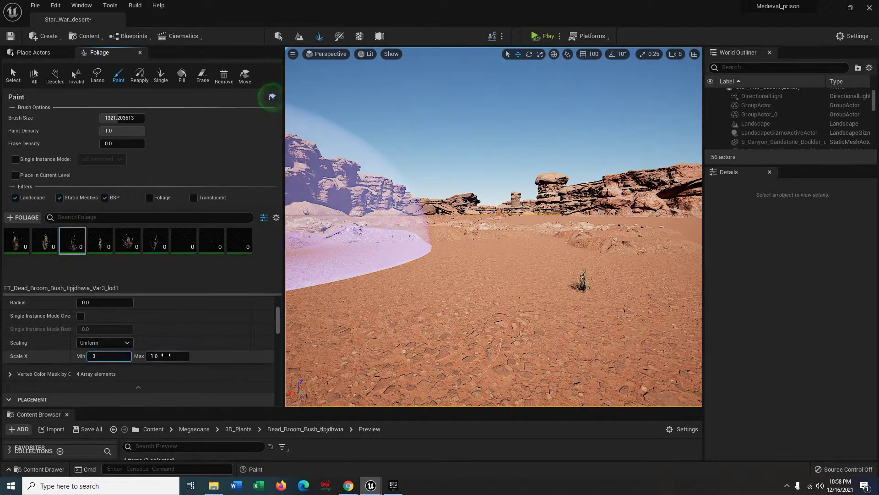
{"action": "left_click", "coordinate": [165, 356]}
- Set the minimum Scale X of Dead Broom Bush variation 4 to 3 and of variation 5 to 2
{"action": "left_click", "coordinate": [100, 241]}
{"action": "left_click", "coordinate": [105, 356]}
{"action": "type", "text": "3"}
{"action": "left_click", "coordinate": [128, 240]}
{"action": "left_click", "coordinate": [103, 355]}
{"action": "type", "text": "2"}
{"action": "left_click", "coordinate": [166, 356]}
- Set the minimum Scale X of Dead Broom Bush variation 6 to 1 and go through the scale settings of variations 7 to 9
{"action": "left_click", "coordinate": [156, 240]}
{"action": "left_click", "coordinate": [103, 355]}
{"action": "type", "text": "1"}
{"action": "left_click", "coordinate": [184, 241]}
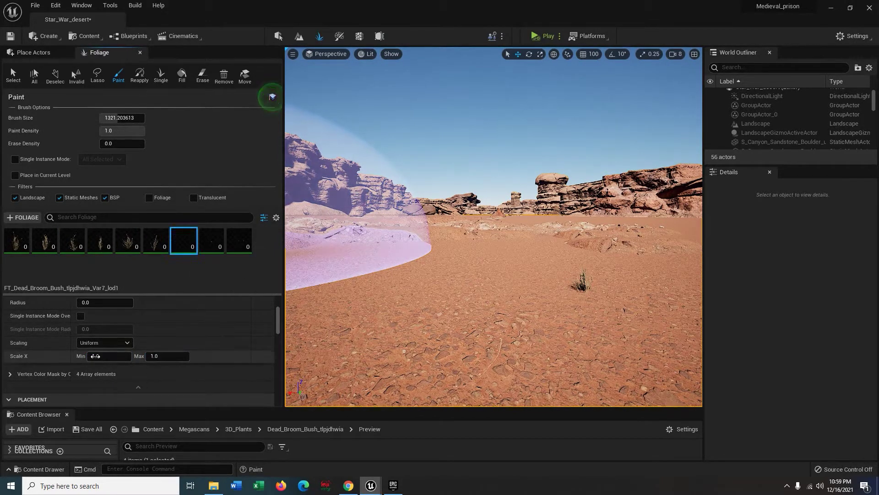
{"action": "left_click", "coordinate": [211, 240]}
{"action": "left_click", "coordinate": [239, 240]}
{"action": "left_click", "coordinate": [101, 356]}
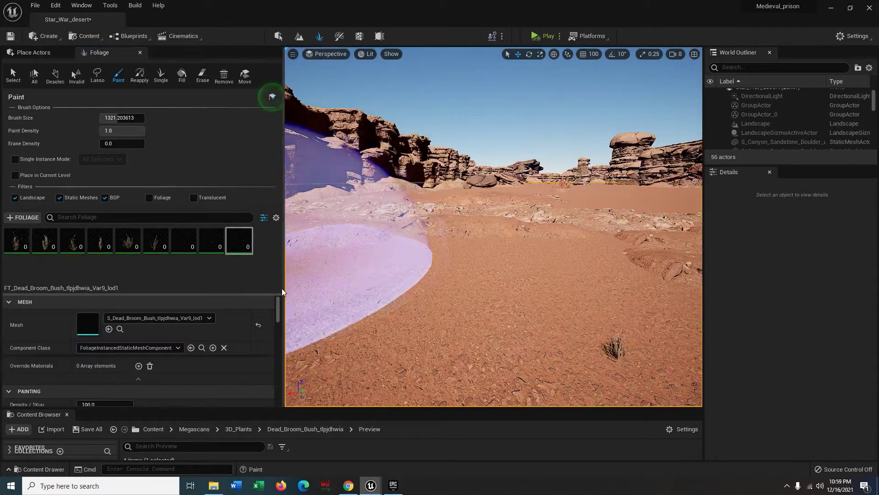
- Set the painting density of Dead Broom Bush variations 2 and 3 to 5
{"action": "left_click", "coordinate": [17, 241]}
{"action": "left_click", "coordinate": [44, 240]}
{"action": "left_click", "coordinate": [91, 356]}
{"action": "type", "text": "5"}
{"action": "left_click", "coordinate": [72, 240]}
{"action": "left_click", "coordinate": [91, 357]}
{"action": "type", "text": "5"}
- Set the painting density of Dead Broom Bush variations 4, 6 and 7 to 8
{"action": "left_click", "coordinate": [100, 240]}
{"action": "left_click", "coordinate": [92, 357]}
{"action": "type", "text": "8"}
{"action": "left_click", "coordinate": [155, 240]}
{"action": "left_click", "coordinate": [88, 356]}
{"action": "type", "text": "8"}
{"action": "left_click", "coordinate": [184, 240]}
{"action": "left_click", "coordinate": [88, 356]}
{"action": "type", "text": "8"}
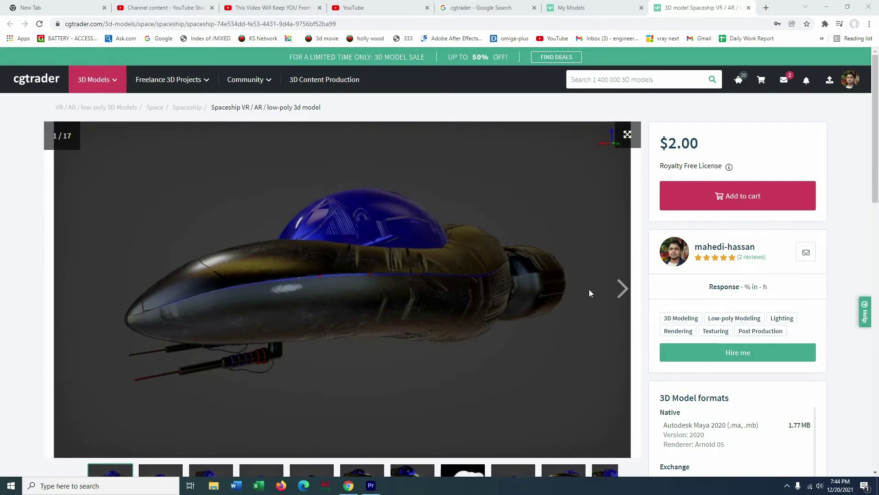
- Examine the preview images, price and file formats of the Spaceship low-poly 3D model on its CGTrader page in the browser
{"action": "left_click", "coordinate": [622, 288]}
{"action": "left_click", "coordinate": [622, 288]}
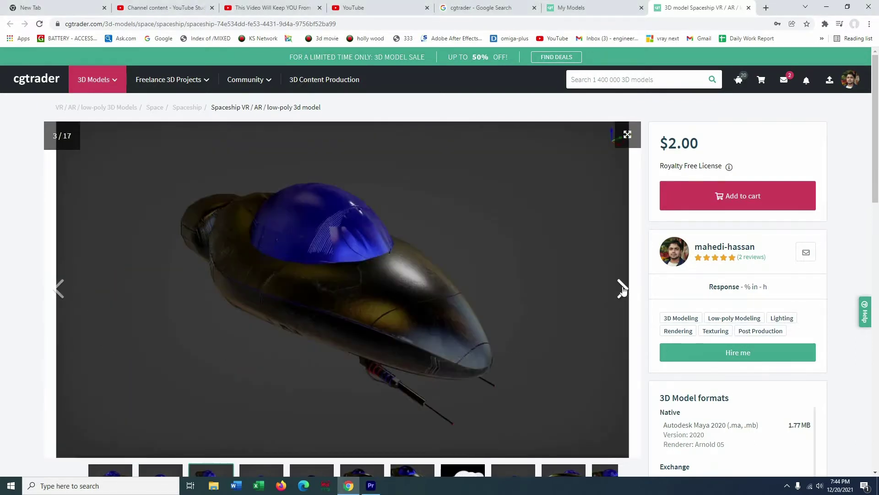
{"action": "left_click", "coordinate": [622, 288]}
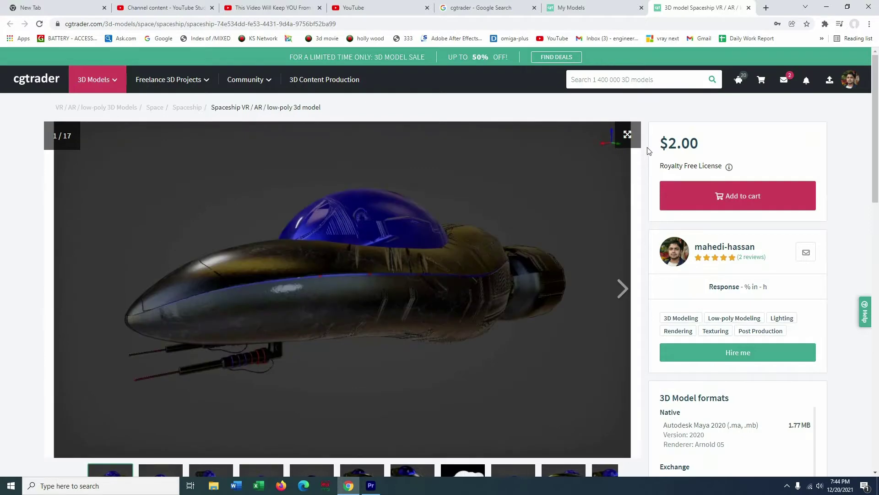
{"action": "scroll", "coordinate": [454, 273], "scroll_direction": "down", "scroll_amount": 5}
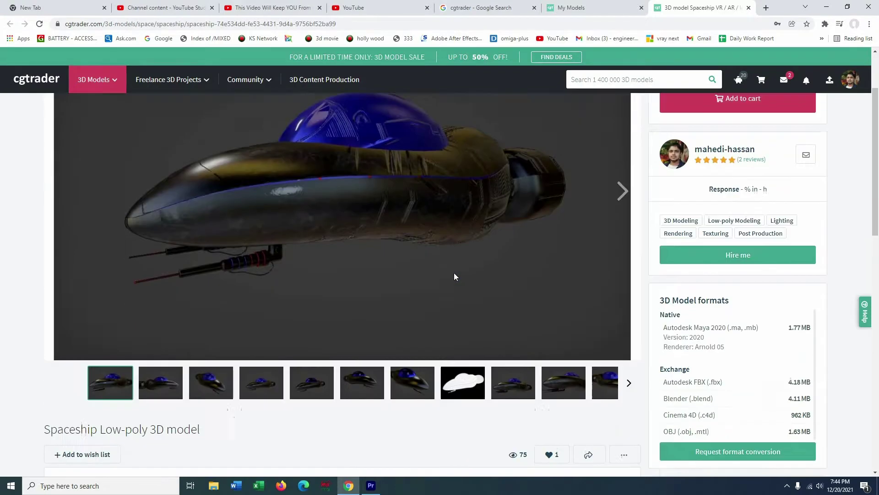
{"action": "scroll", "coordinate": [447, 289], "scroll_direction": "up", "scroll_amount": 5}
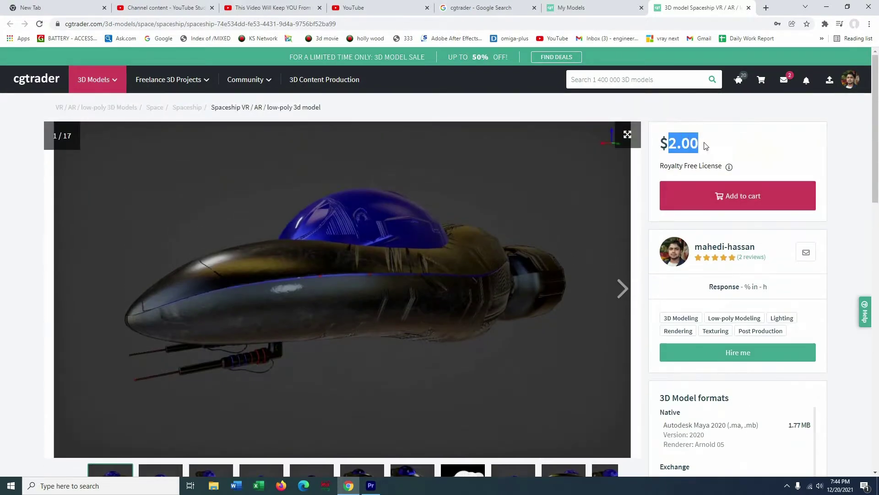
{"action": "left_click", "coordinate": [622, 288]}
{"action": "left_click", "coordinate": [622, 289]}
{"action": "scroll", "coordinate": [512, 325], "scroll_direction": "down", "scroll_amount": 1}
{"action": "scroll", "coordinate": [513, 326], "scroll_direction": "up", "scroll_amount": 1}
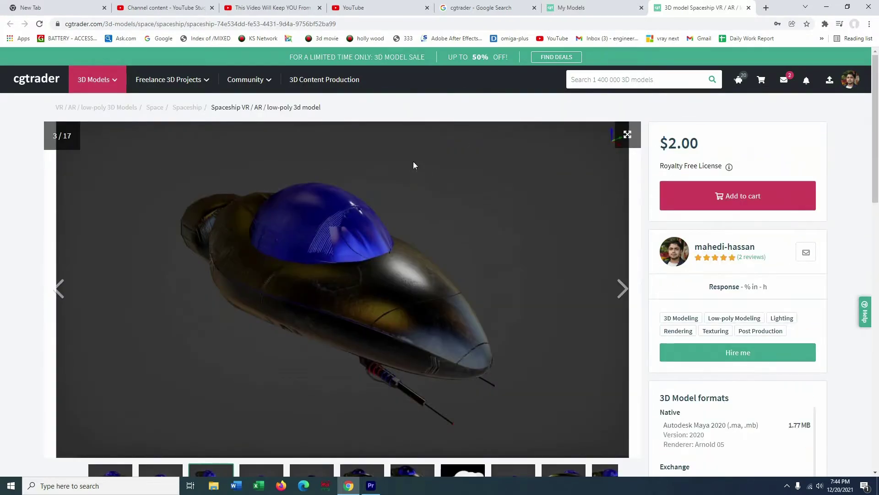
{"action": "left_click_drag", "start_coordinate": [668, 143], "coordinate": [698, 147]}
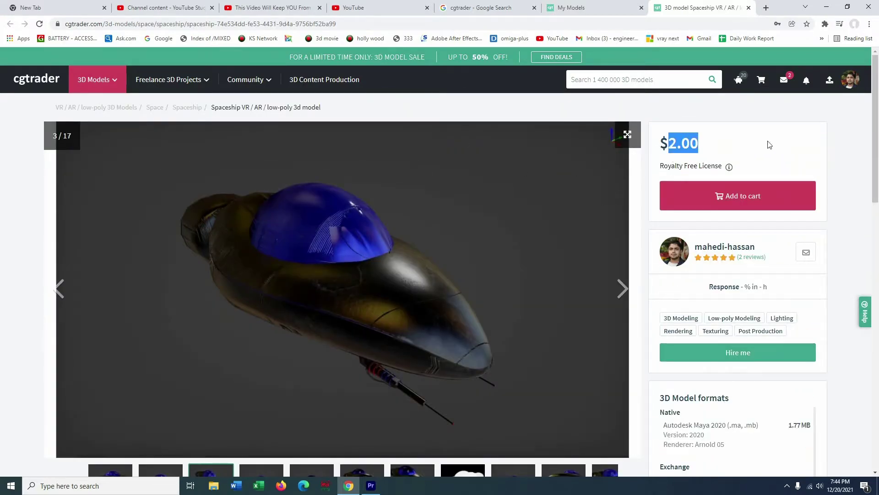
{"action": "scroll", "coordinate": [452, 336], "scroll_direction": "down", "scroll_amount": 3}
{"action": "scroll", "coordinate": [583, 310], "scroll_direction": "up", "scroll_amount": 3}
{"action": "left_click", "coordinate": [621, 288]}
{"action": "scroll", "coordinate": [557, 328], "scroll_direction": "down", "scroll_amount": 2}
{"action": "scroll", "coordinate": [458, 284], "scroll_direction": "up", "scroll_amount": 2}
{"action": "left_click", "coordinate": [411, 257]}
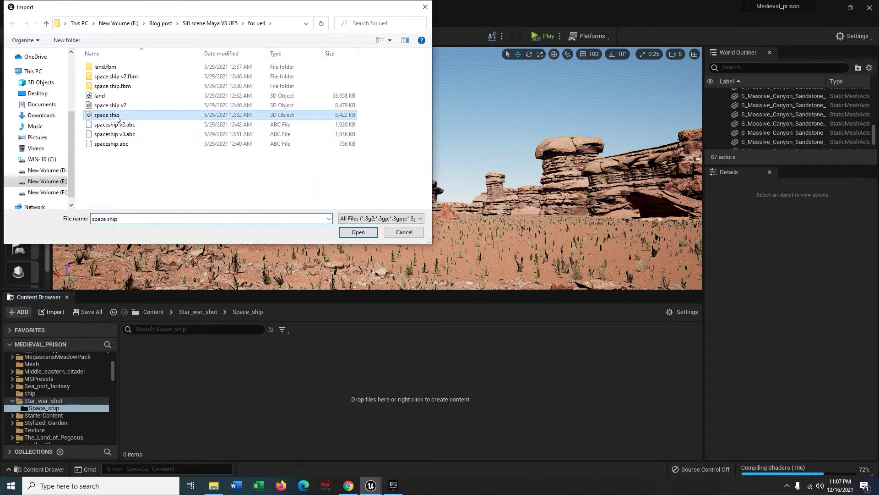
- Import the "space ship" model into the Space_ship folder as separate static meshes
{"action": "left_click", "coordinate": [358, 232]}
{"action": "scroll", "coordinate": [537, 150], "scroll_direction": "down", "scroll_amount": 2}
{"action": "scroll", "coordinate": [536, 150], "scroll_direction": "up", "scroll_amount": 2}
{"action": "left_click", "coordinate": [396, 132]}
{"action": "scroll", "coordinate": [537, 161], "scroll_direction": "down", "scroll_amount": 2}
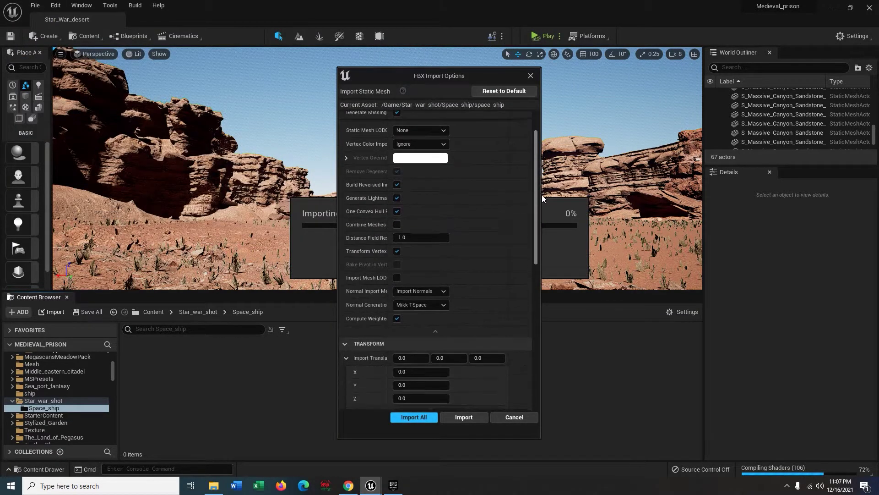
{"action": "left_click", "coordinate": [420, 414]}
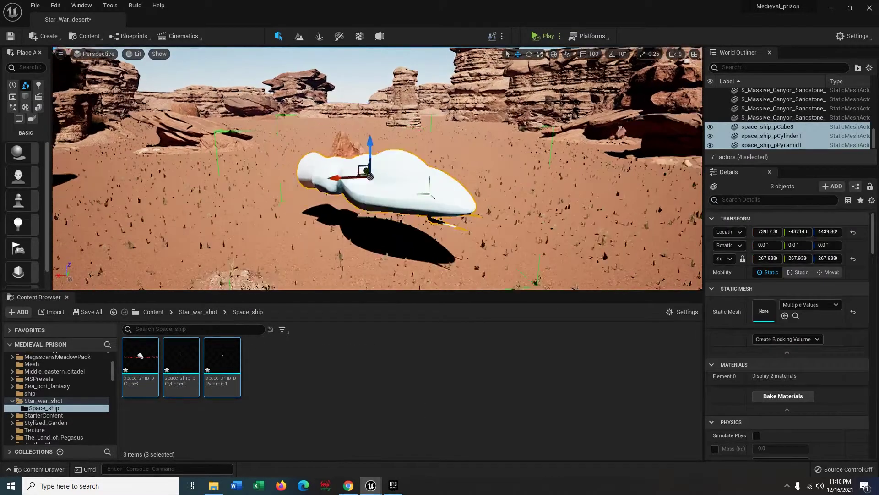
- Rotate the selected spaceship parts about the vertical axis above the desert floor
{"action": "mouse_move", "coordinate": [481, 192]}
{"action": "right_mouse_down"}
{"action": "mouse_move", "coordinate": [412, 233]}
{"action": "mouse_move", "coordinate": [423, 227]}
{"action": "mouse_move", "coordinate": [416, 167]}
{"action": "mouse_move", "coordinate": [481, 192]}
{"action": "right_mouse_up"}
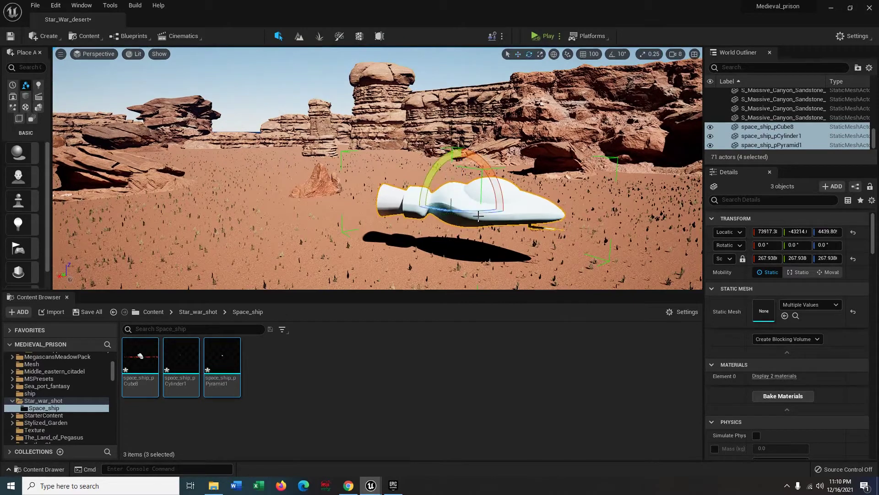
{"action": "left_click_drag", "start_coordinate": [477, 210], "coordinate": [439, 218]}
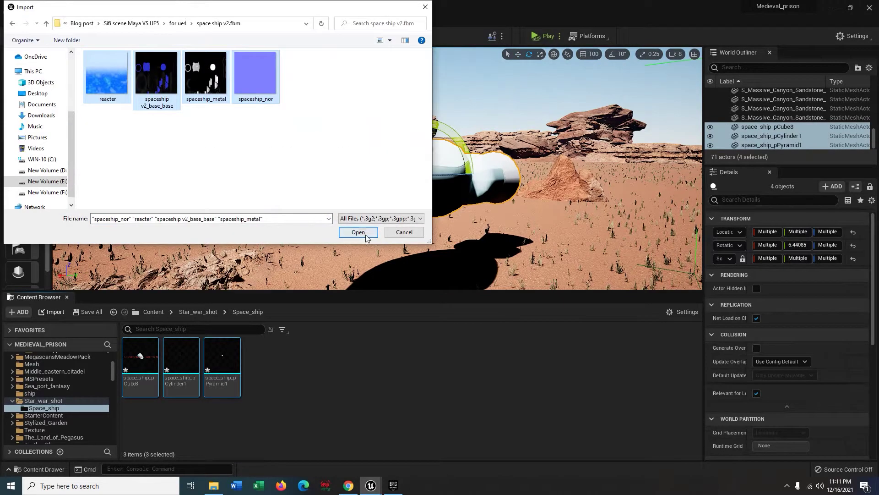
- Import the reacter, spaceship v2_base_base, spaceship_metal and spaceship_nor textures into the Space_ship folder and save everything
{"action": "left_click", "coordinate": [367, 237]}
{"action": "left_click", "coordinate": [504, 90]}
{"action": "key", "text": "ctrl+shift+s"}
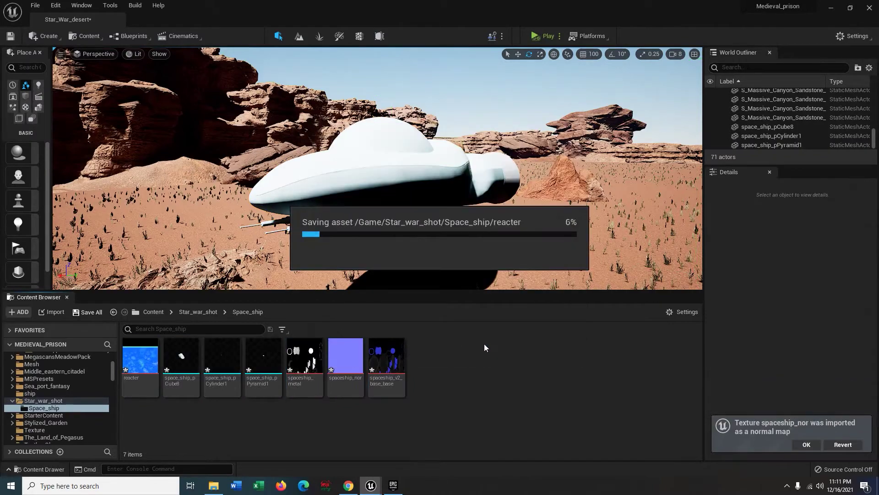
- Apply the spaceship_v2_base_base texture to the spaceship body and open the resulting material for editing
{"action": "left_click_drag", "start_coordinate": [386, 357], "coordinate": [371, 165]}
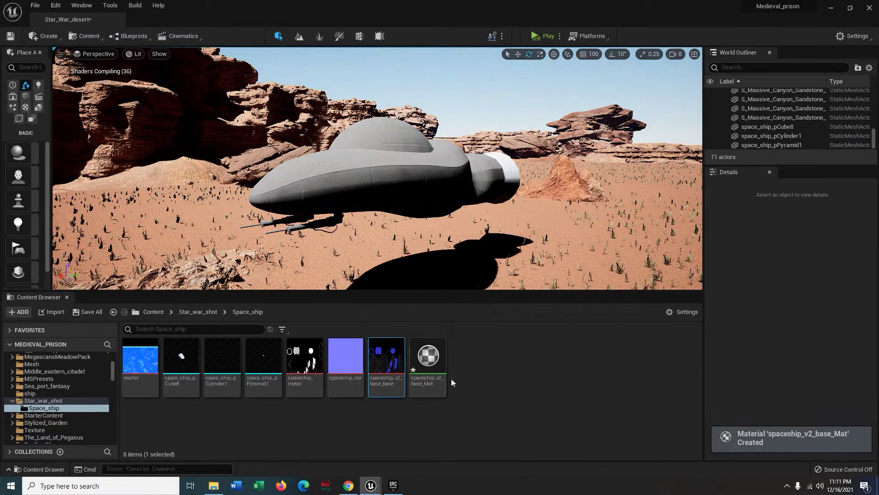
{"action": "double_click", "coordinate": [429, 362]}
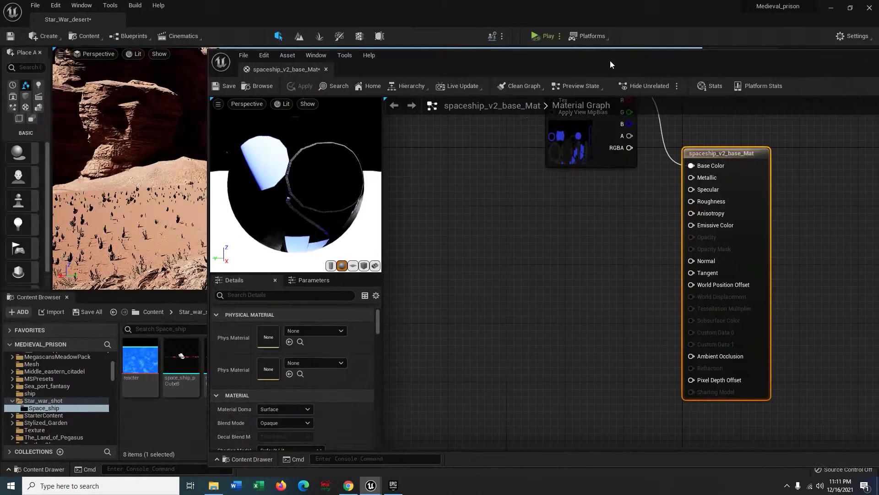
- Add the spaceship_nor texture to the material graph and connect its RGB output to Normal
{"action": "left_click_drag", "start_coordinate": [208, 50], "coordinate": [483, 103]}
{"action": "left_click_drag", "start_coordinate": [677, 114], "coordinate": [547, 53]}
{"action": "scroll", "coordinate": [569, 264], "scroll_direction": "down", "scroll_amount": 5}
{"action": "scroll", "coordinate": [557, 293], "scroll_direction": "up", "scroll_amount": 5}
{"action": "left_click_drag", "start_coordinate": [345, 364], "coordinate": [561, 249]}
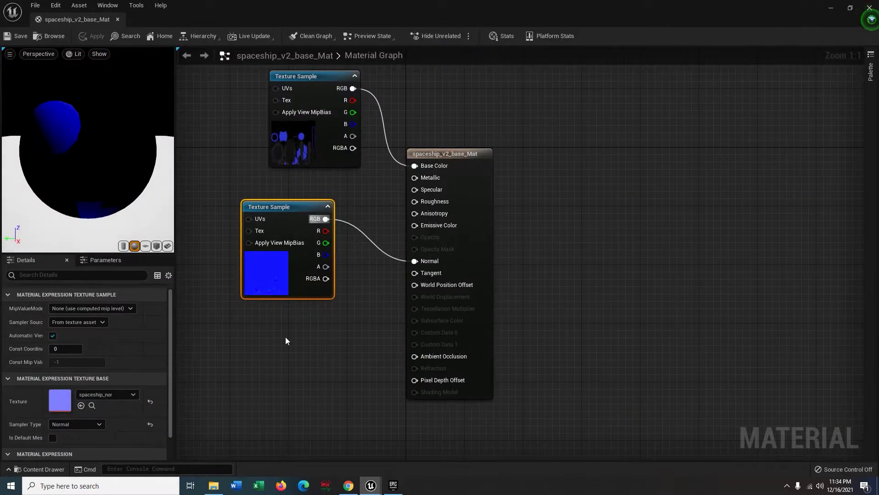
- Add a constant of 1 connected to Metallic in the spaceship material, then save and close it
{"action": "left_click", "coordinate": [307, 390]}
{"action": "left_click_drag", "start_coordinate": [73, 307], "coordinate": [78, 307]}
{"action": "left_click", "coordinate": [17, 37]}
{"action": "left_click", "coordinate": [870, 9]}
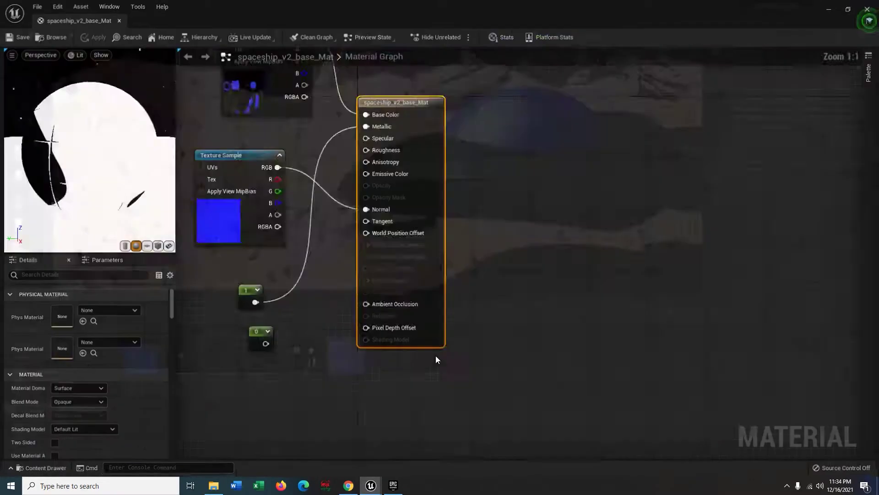
- Apply the reacter texture to the spaceship's engine and bring up the resulting reacter_Mat material for editing
{"action": "left_click_drag", "start_coordinate": [384, 376], "coordinate": [486, 183]}
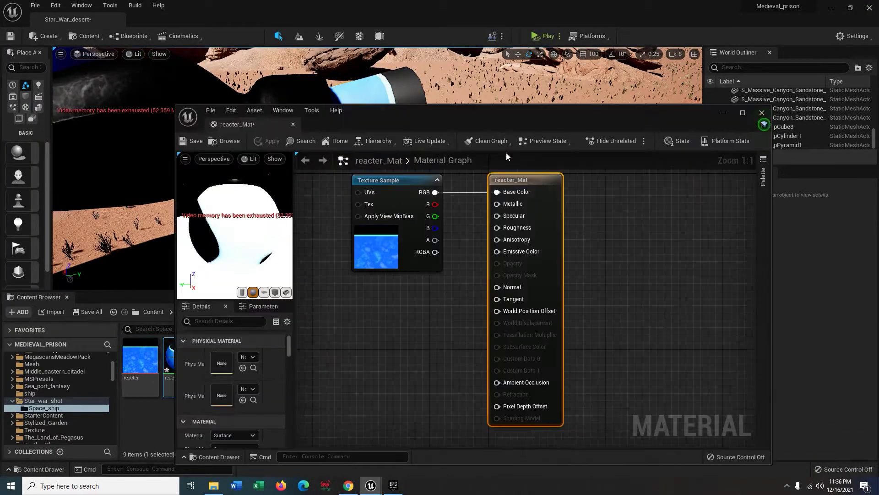
{"action": "left_click_drag", "start_coordinate": [476, 123], "coordinate": [755, 152]}
{"action": "left_click_drag", "start_coordinate": [700, 168], "coordinate": [679, 274]}
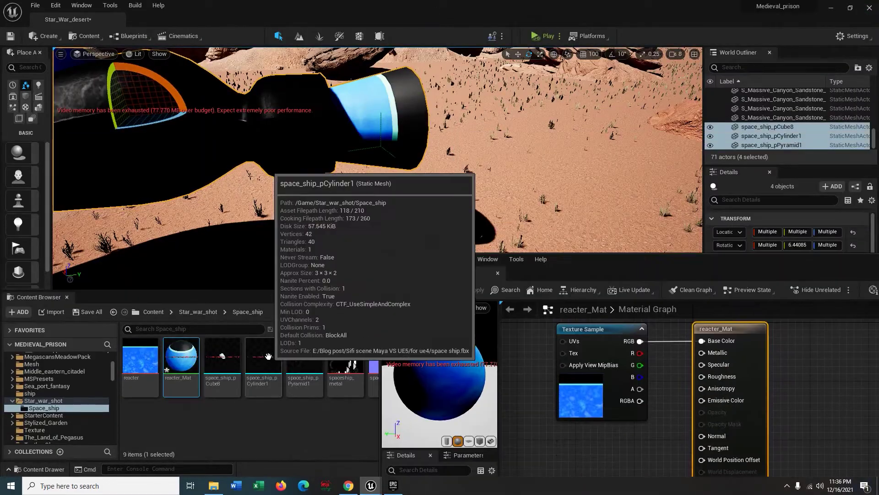
{"action": "left_click_drag", "start_coordinate": [625, 262], "coordinate": [373, 1]}
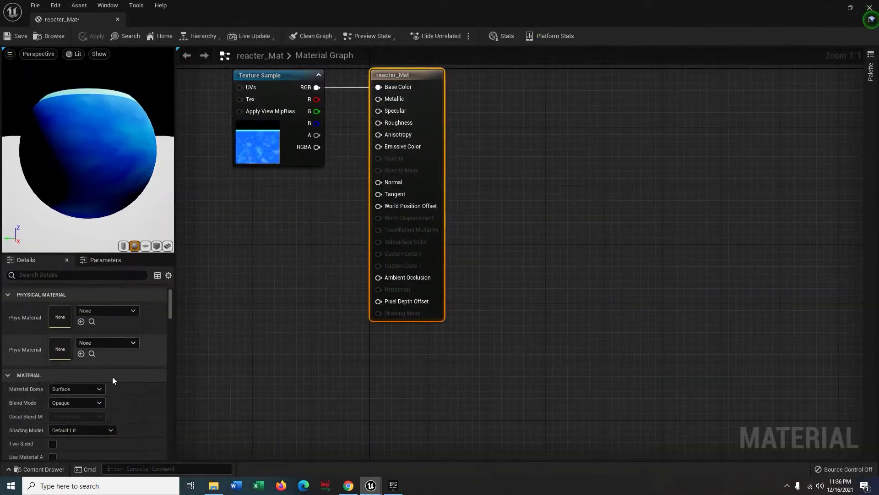
- Make reacter_Mat Masked and Two Sided, connect the texture's alpha to Opacity Mask, and save the material
{"action": "left_click", "coordinate": [76, 402]}
{"action": "left_click_drag", "start_coordinate": [317, 135], "coordinate": [378, 170]}
{"action": "left_click_drag", "start_coordinate": [109, 136], "coordinate": [123, 152]}
{"action": "left_click", "coordinate": [53, 444]}
{"action": "left_click", "coordinate": [21, 37]}
- Space the result node away from the texture in reacter_Mat and add a Multiply node between them
{"action": "left_click_drag", "start_coordinate": [437, 6], "coordinate": [545, 243]}
{"action": "right_click_drag", "start_coordinate": [412, 147], "coordinate": [385, 137]}
{"action": "left_click_drag", "start_coordinate": [545, 243], "coordinate": [519, 118]}
{"action": "left_click_drag", "start_coordinate": [559, 188], "coordinate": [634, 188]}
{"action": "left_click", "coordinate": [571, 315]}
{"action": "key", "text": "super+Up"}
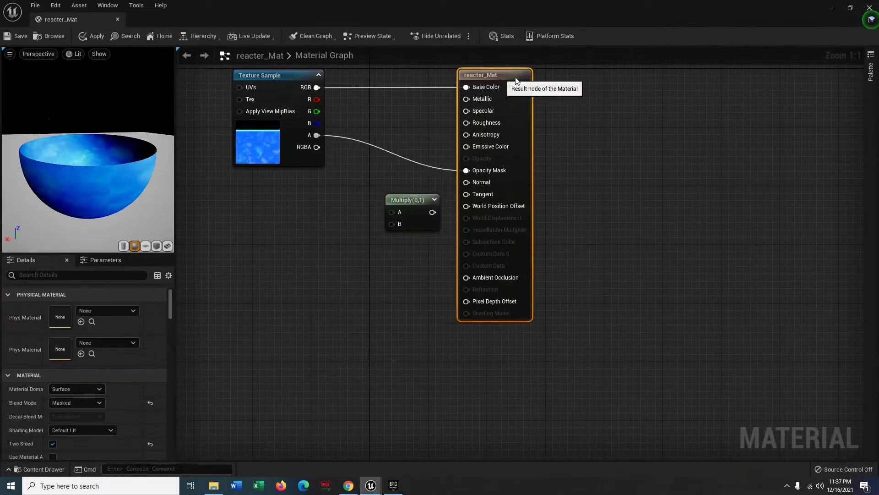
- Multiply the reacter texture's RGB by a constant of about 24.48, feed it into Emissive Color, and save
{"action": "left_click", "coordinate": [322, 260]}
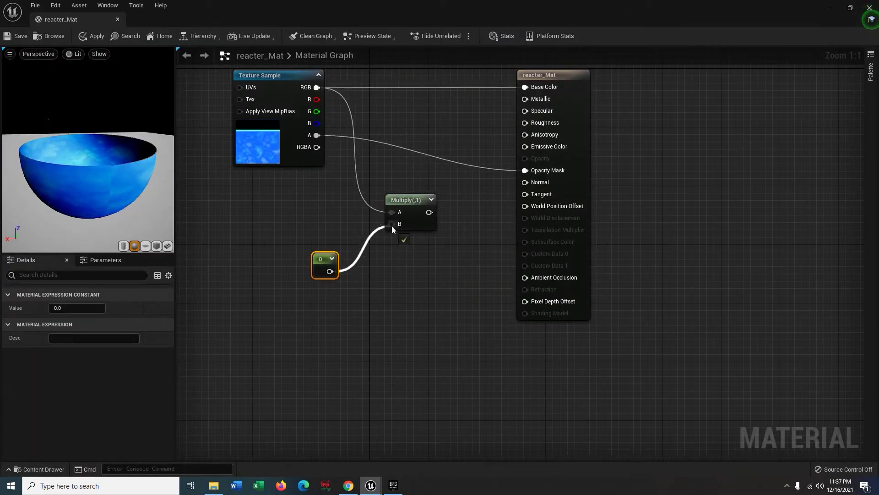
{"action": "left_click_drag", "start_coordinate": [513, 169], "coordinate": [525, 147]}
{"action": "left_click", "coordinate": [59, 308]}
{"action": "type", "text": "5"}
{"action": "key", "text": "Return"}
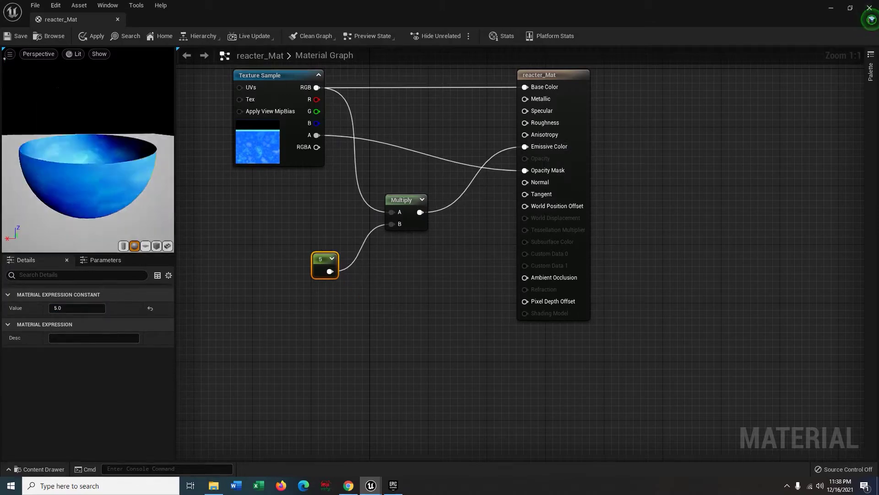
{"action": "left_click_drag", "start_coordinate": [56, 308], "coordinate": [83, 308]}
{"action": "left_click", "coordinate": [17, 36]}
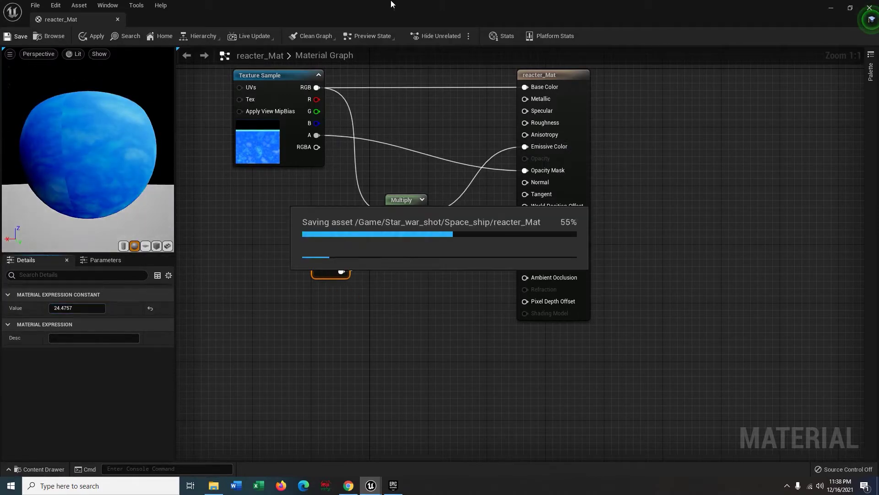
- Lower the glow constant in reacter_Mat while comparing with the ship in the scene, and save the material
{"action": "left_click_drag", "start_coordinate": [451, 4], "coordinate": [594, 144]}
{"action": "left_click_drag", "start_coordinate": [350, 388], "coordinate": [324, 388]}
{"action": "left_click", "coordinate": [310, 175]}
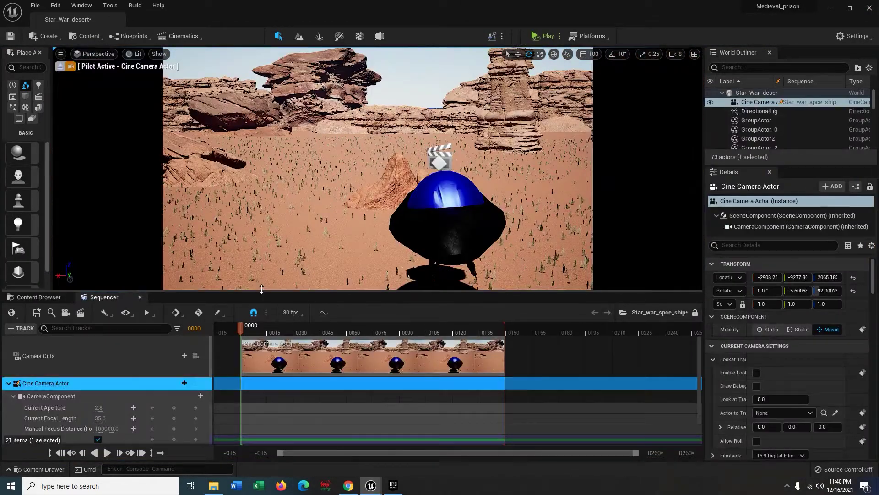
- Reframe the piloted cine camera low over the desert facing the spaceship, with a focal length of about 10 mm
{"action": "left_click_drag", "start_coordinate": [262, 289], "coordinate": [262, 270]}
{"action": "right_click_drag", "start_coordinate": [320, 192], "coordinate": [362, 174]}
{"action": "left_click_drag", "start_coordinate": [102, 399], "coordinate": [72, 399]}
{"action": "middle_click_drag", "start_coordinate": [418, 221], "coordinate": [415, 261]}
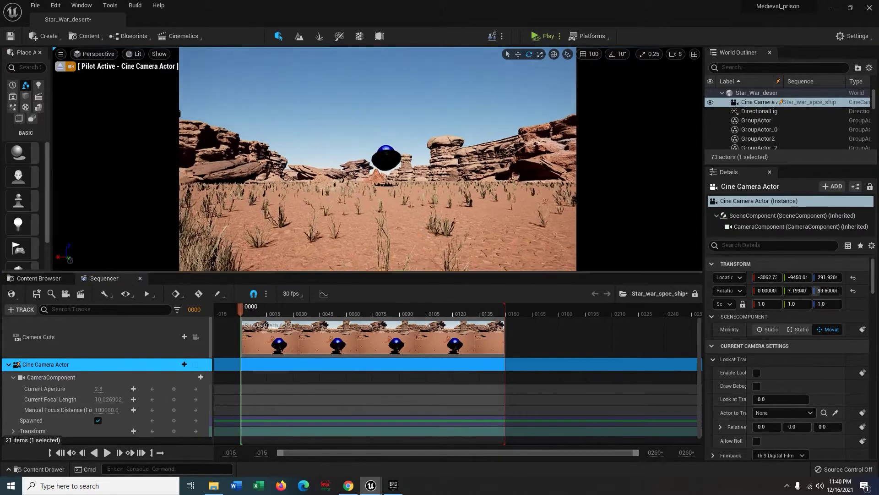
{"action": "right_click_drag", "start_coordinate": [418, 221], "coordinate": [403, 216]}
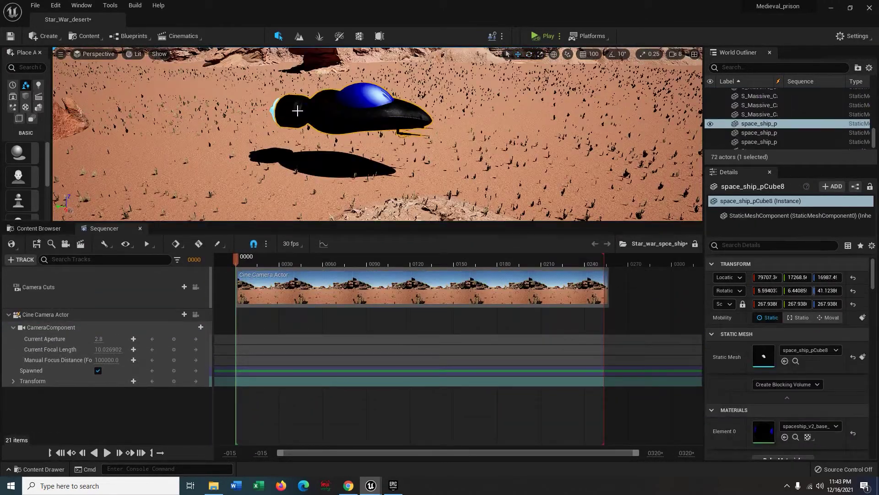
- Parent space_ship_pPyramid1 to space_ship_pCylinder1 and add space_ship_pCube8 to the level sequence
{"action": "key", "text": "f"}
{"action": "left_click_drag", "start_coordinate": [756, 142], "coordinate": [755, 133]}
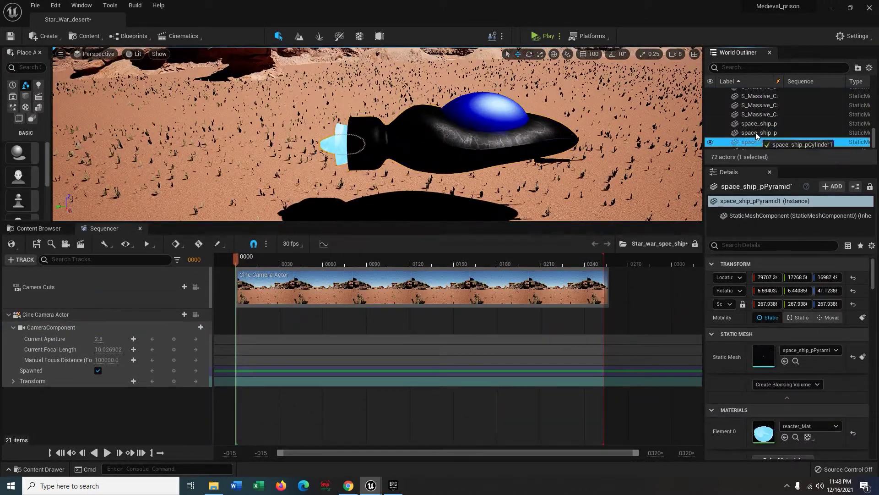
{"action": "left_click", "coordinate": [20, 260]}
{"action": "mouse_move", "coordinate": [53, 273]}
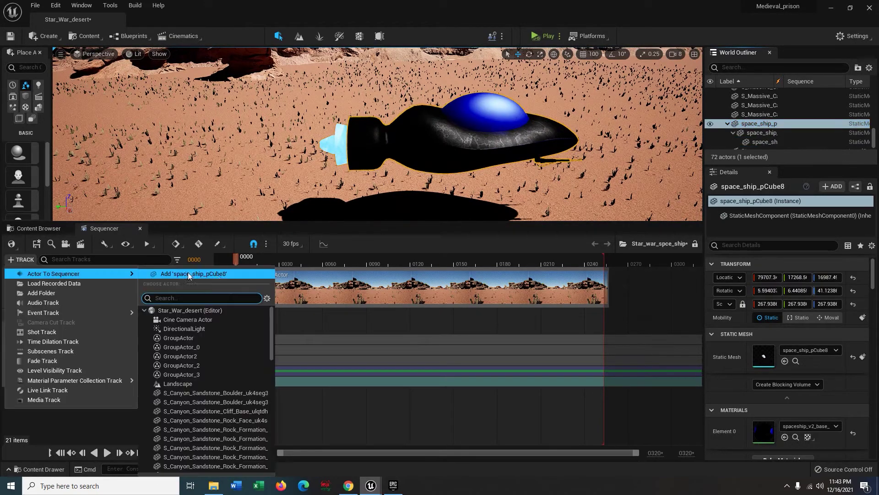
{"action": "left_click", "coordinate": [221, 273]}
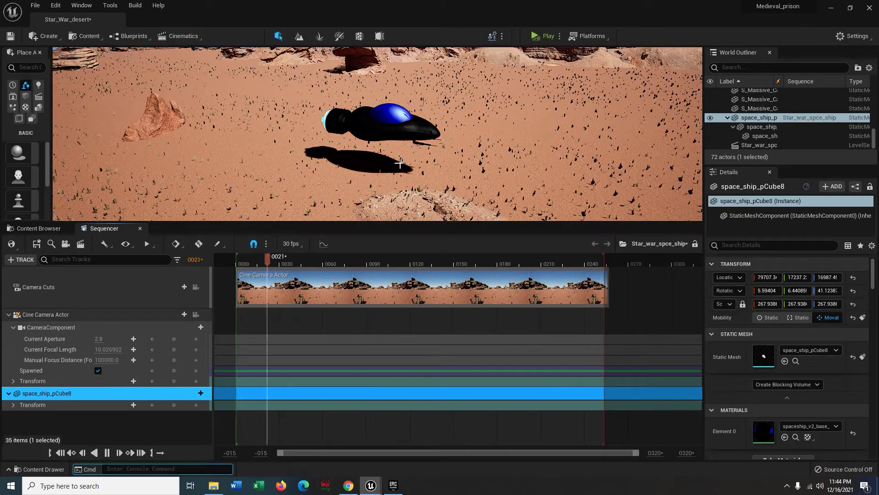
- Move the spaceship forward along its Y axis at frame 130 of the sequence and key its transform
{"action": "key", "text": "space"}
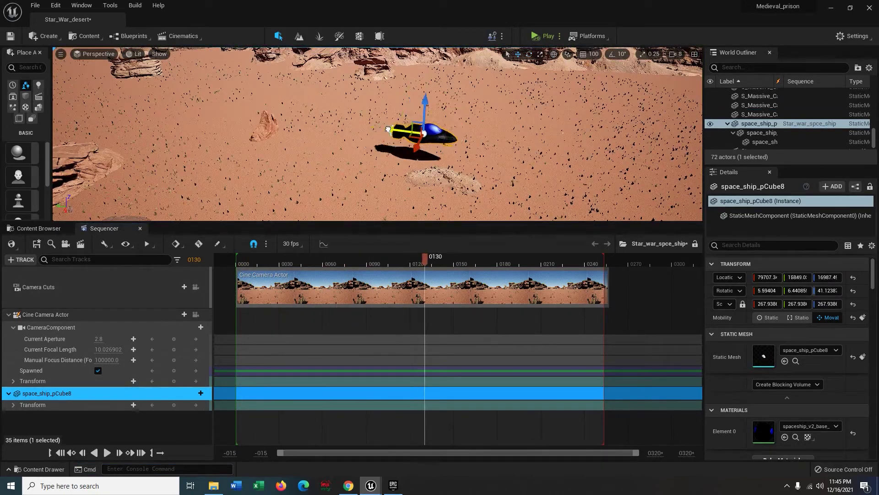
{"action": "left_click_drag", "start_coordinate": [376, 127], "coordinate": [432, 134]}
{"action": "right_click_drag", "start_coordinate": [449, 161], "coordinate": [403, 142]}
{"action": "left_click_drag", "start_coordinate": [218, 131], "coordinate": [311, 130]}
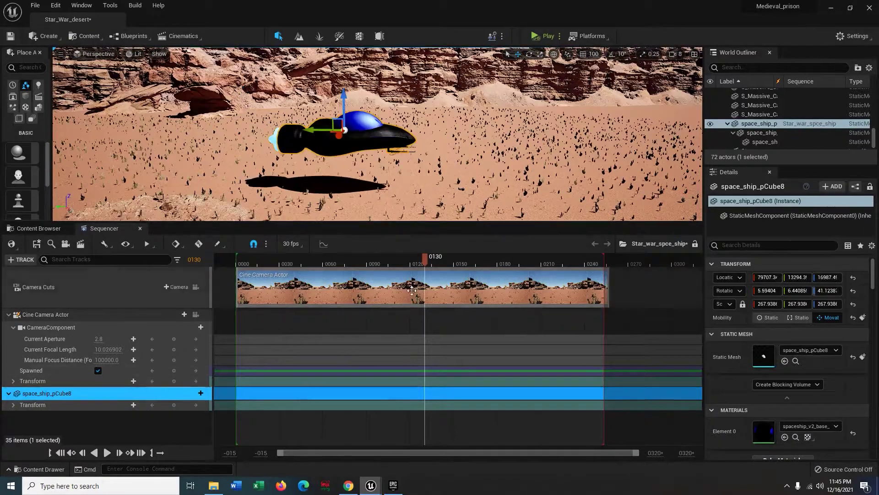
{"action": "key", "text": "s"}
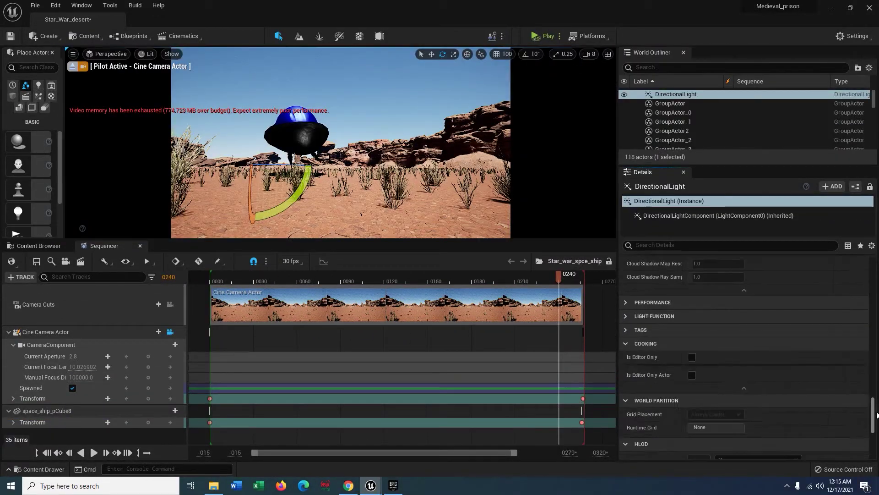
- Save all modified assets and the Star_War_desert level
{"action": "scroll", "coordinate": [876, 414], "scroll_direction": "up", "scroll_amount": 15}
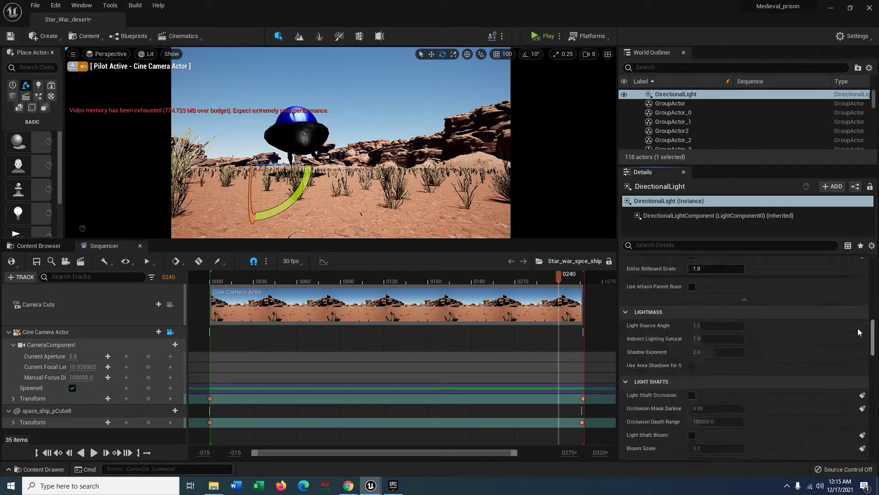
{"action": "left_click", "coordinate": [51, 244]}
{"action": "left_click", "coordinate": [87, 260]}
{"action": "left_click", "coordinate": [494, 344]}
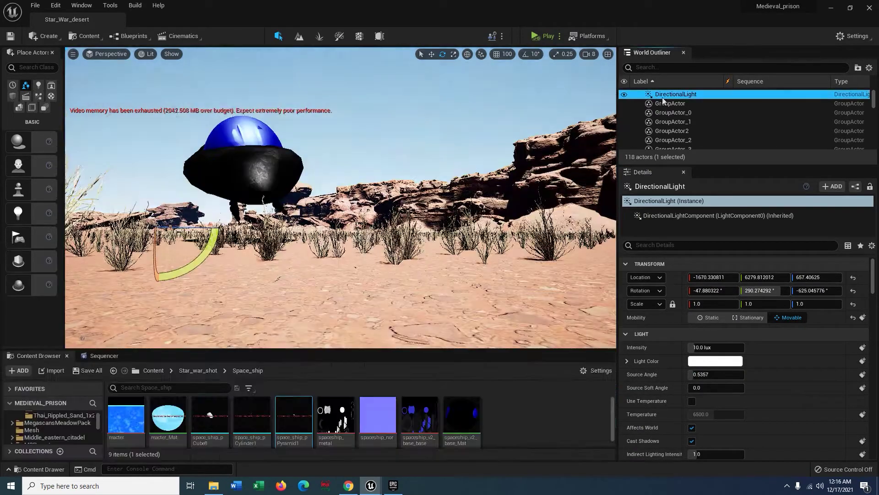
- Add an Exponential Height Fog actor to the desert level
{"action": "left_click", "coordinate": [46, 36]}
{"action": "mouse_move", "coordinate": [88, 104]}
{"action": "left_click", "coordinate": [194, 137]}
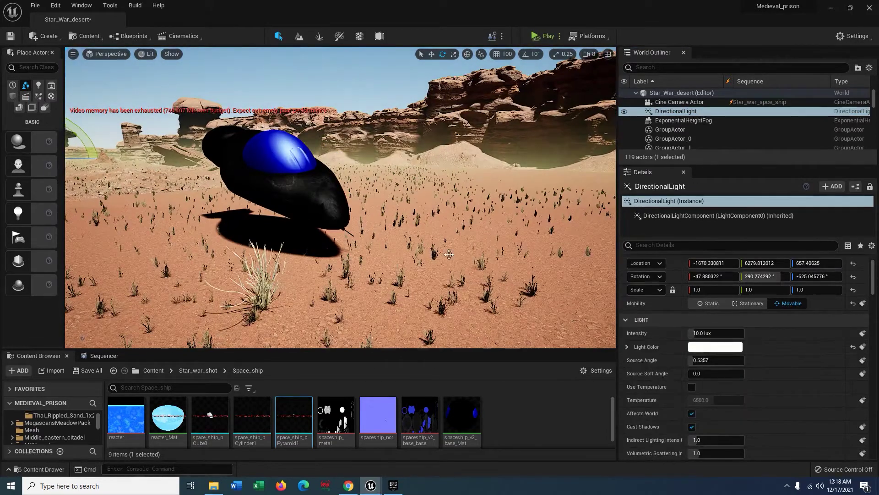
- Set the height fog's inscattering color to a pale peach
{"action": "left_click", "coordinate": [684, 120]}
{"action": "left_click", "coordinate": [715, 413]}
{"action": "mouse_move", "coordinate": [595, 325]}
{"action": "left_mouse_down"}
{"action": "mouse_move", "coordinate": [580, 321]}
{"action": "mouse_move", "coordinate": [586, 331]}
{"action": "left_mouse_up"}
{"action": "left_click", "coordinate": [645, 470]}
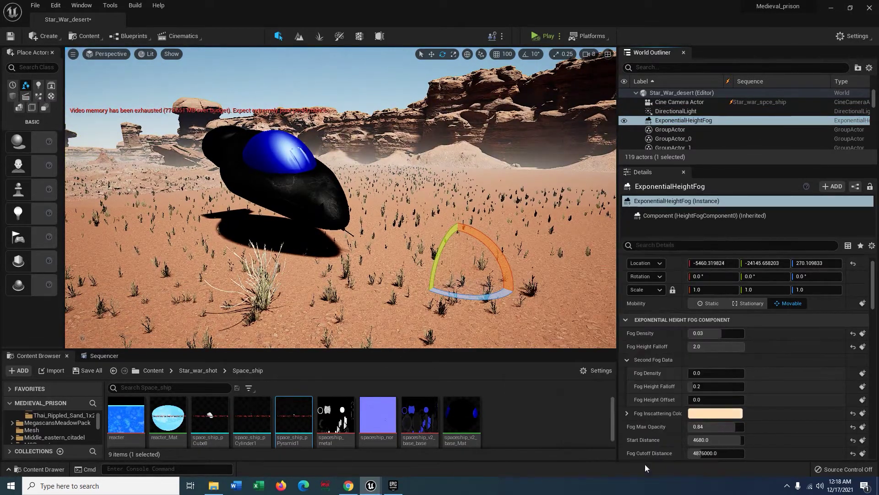
- Find the SkyAtmosphere actor with the search term "sky" and increase its Mie Scattering Scale
{"action": "left_click", "coordinate": [673, 114]}
{"action": "scroll", "coordinate": [744, 373], "scroll_direction": "down", "scroll_amount": 1}
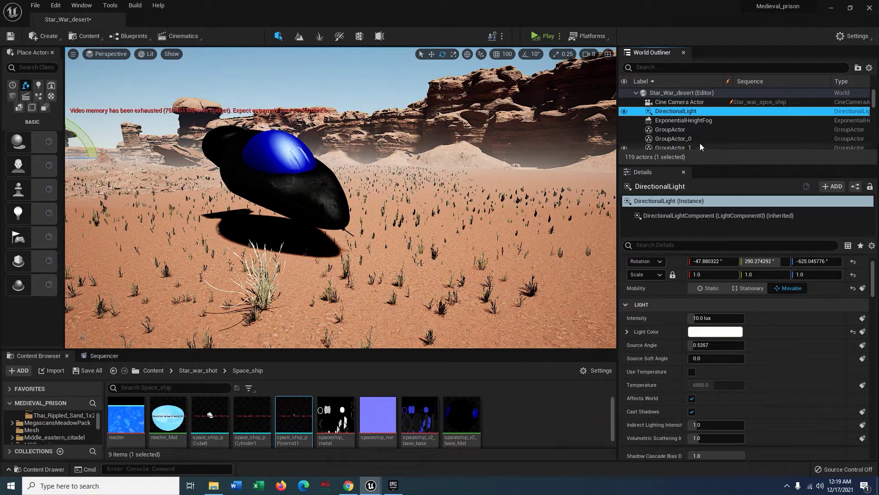
{"action": "scroll", "coordinate": [701, 146], "scroll_direction": "down", "scroll_amount": 3}
{"action": "left_click_drag", "start_coordinate": [875, 103], "coordinate": [876, 105]}
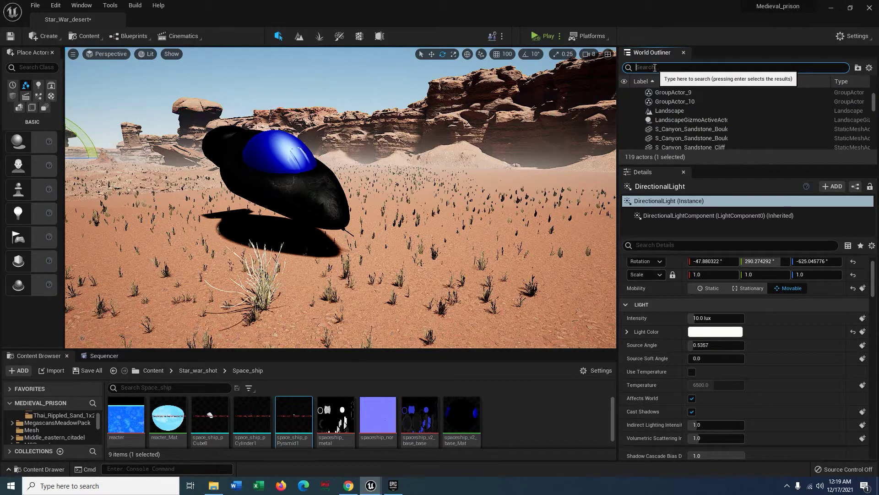
{"action": "left_click", "coordinate": [685, 103]}
{"action": "left_click_drag", "start_coordinate": [875, 281], "coordinate": [876, 293]}
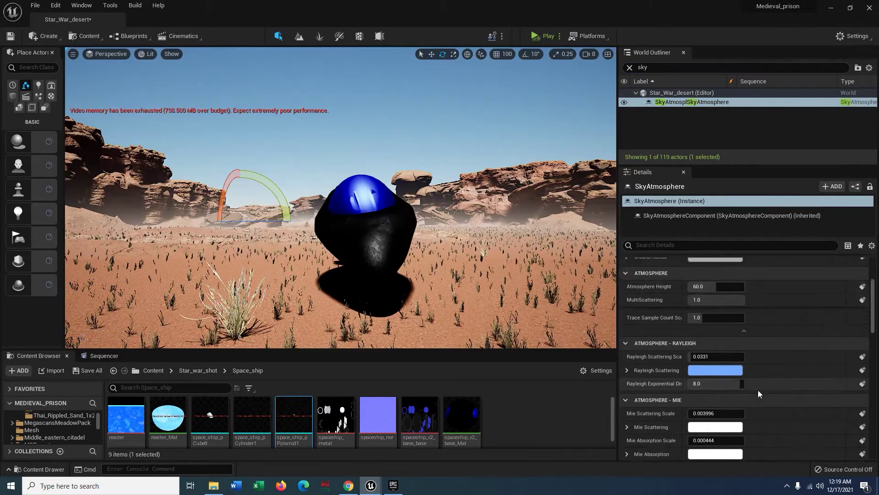
{"action": "scroll", "coordinate": [741, 366], "scroll_direction": "down", "scroll_amount": 3}
{"action": "left_click_drag", "start_coordinate": [714, 369], "coordinate": [751, 369]}
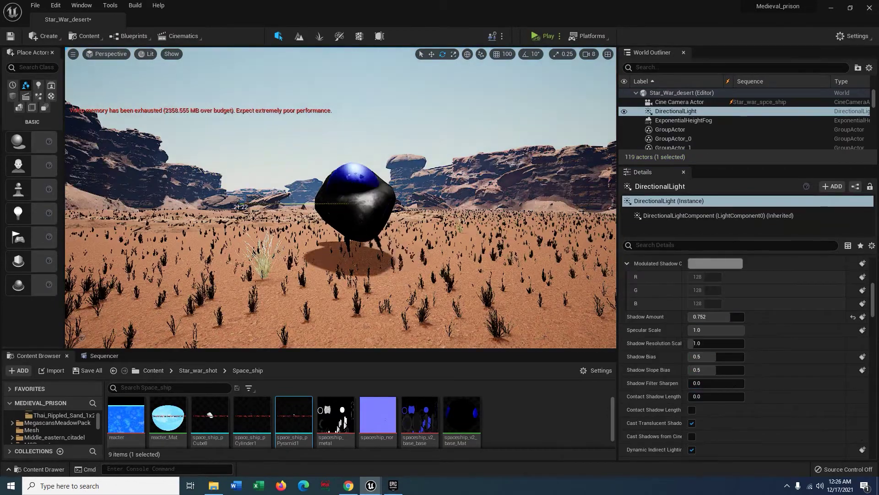
- Rotate the directional light to change the ship's shadow direction and show the level sequence
{"action": "left_click_drag", "start_coordinate": [264, 205], "coordinate": [224, 205]}
{"action": "left_click", "coordinate": [100, 355]}
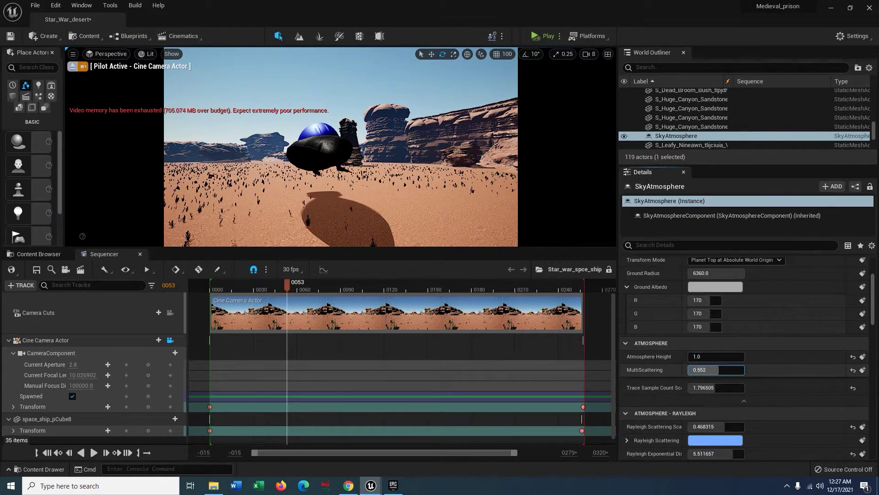
- Tune the SkyAtmosphere's scattering, with Mie Scattering Scale about 1.73, Mie Absorption Scale 5.0 and Absorption Scale about 0.088
{"action": "mouse_move", "coordinate": [719, 369]}
{"action": "left_mouse_down"}
{"action": "mouse_move", "coordinate": [732, 370]}
{"action": "mouse_move", "coordinate": [697, 369]}
{"action": "mouse_move", "coordinate": [745, 353]}
{"action": "left_mouse_up"}
{"action": "scroll", "coordinate": [765, 404], "scroll_direction": "down", "scroll_amount": 3}
{"action": "scroll", "coordinate": [761, 389], "scroll_direction": "down", "scroll_amount": 1}
{"action": "left_click_drag", "start_coordinate": [714, 395], "coordinate": [735, 395]}
{"action": "scroll", "coordinate": [698, 391], "scroll_direction": "down", "scroll_amount": 1}
{"action": "scroll", "coordinate": [677, 392], "scroll_direction": "down", "scroll_amount": 7}
{"action": "scroll", "coordinate": [687, 390], "scroll_direction": "up", "scroll_amount": 3}
{"action": "scroll", "coordinate": [699, 389], "scroll_direction": "down", "scroll_amount": 2}
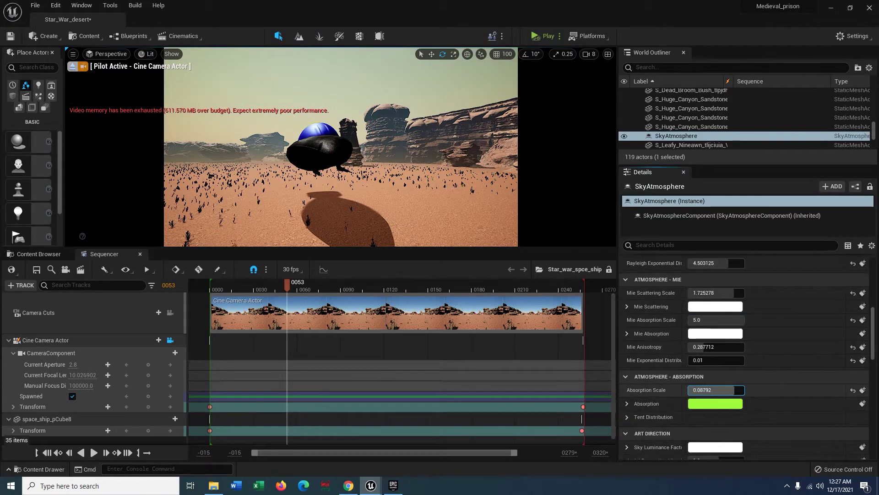
- Set the Rayleigh Scattering color to bright cyan, with a scattering scale of 2.0 and exponential distribution of 20.0
{"action": "scroll", "coordinate": [643, 409], "scroll_direction": "down", "scroll_amount": 4}
{"action": "scroll", "coordinate": [643, 408], "scroll_direction": "up", "scroll_amount": 13}
{"action": "left_click", "coordinate": [720, 390]}
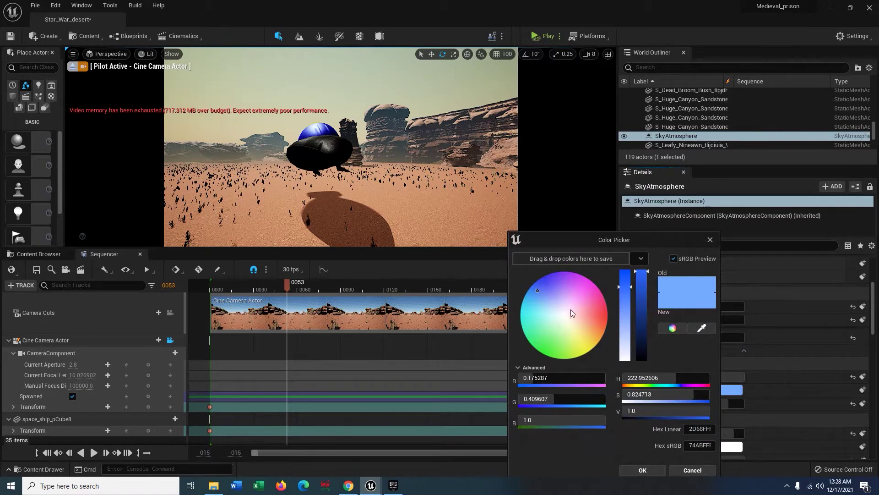
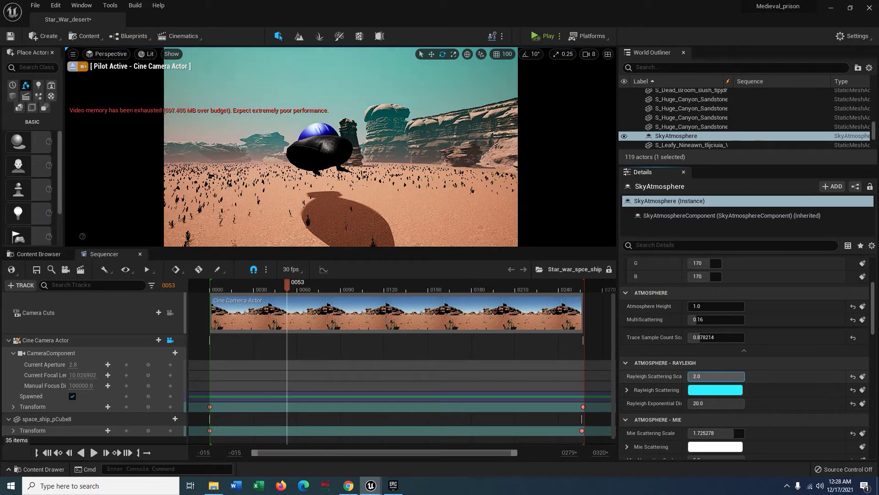
- Set the SkyAtmosphere's Mie Scattering Scale to about 1.17 and its Atmosphere Height to about 3.51
{"action": "mouse_move", "coordinate": [722, 403]}
{"action": "left_mouse_down"}
{"action": "mouse_move", "coordinate": [709, 404]}
{"action": "mouse_move", "coordinate": [725, 403]}
{"action": "left_mouse_up"}
{"action": "scroll", "coordinate": [725, 403], "scroll_direction": "down", "scroll_amount": 1}
{"action": "left_click_drag", "start_coordinate": [725, 416], "coordinate": [708, 416]}
{"action": "scroll", "coordinate": [753, 397], "scroll_direction": "up", "scroll_amount": 2}
{"action": "mouse_move", "coordinate": [701, 308]}
{"action": "left_mouse_down"}
{"action": "mouse_move", "coordinate": [745, 307]}
{"action": "mouse_move", "coordinate": [698, 307]}
{"action": "left_mouse_up"}
{"action": "scroll", "coordinate": [706, 307], "scroll_direction": "up", "scroll_amount": 1}
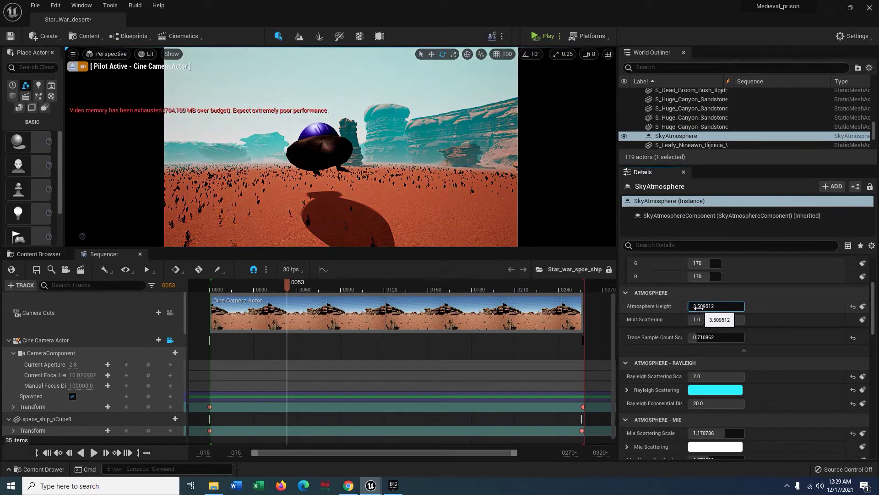
{"action": "key", "text": "Return"}
- Raise the SkyAtmosphere's Trace Sample Count Scale and readjust its MultiScattering
{"action": "left_click_drag", "start_coordinate": [700, 337], "coordinate": [745, 337]}
{"action": "left_click_drag", "start_coordinate": [698, 319], "coordinate": [708, 319]}
{"action": "scroll", "coordinate": [735, 383], "scroll_direction": "down", "scroll_amount": 1}
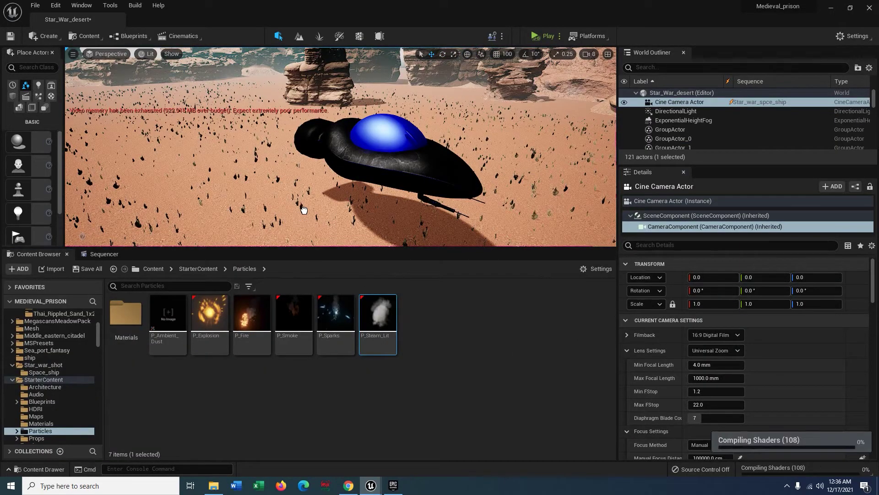
- Place a P_Steam_Lit emitter near the spaceship's engine and move it to about Y 12174 and Z 673
{"action": "middle_click_drag", "start_coordinate": [332, 214], "coordinate": [269, 233]}
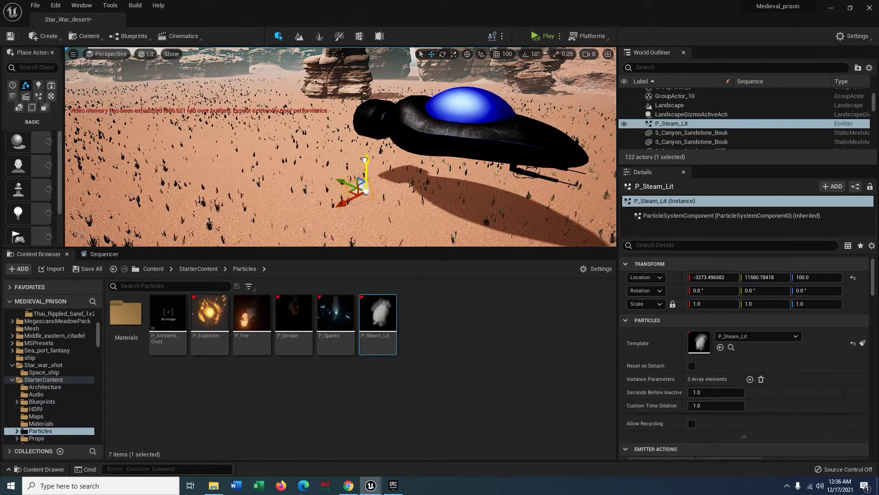
{"action": "left_click_drag", "start_coordinate": [370, 117], "coordinate": [369, 108]}
{"action": "right_click_drag", "start_coordinate": [369, 108], "coordinate": [396, 158]}
{"action": "left_click", "coordinate": [396, 158]}
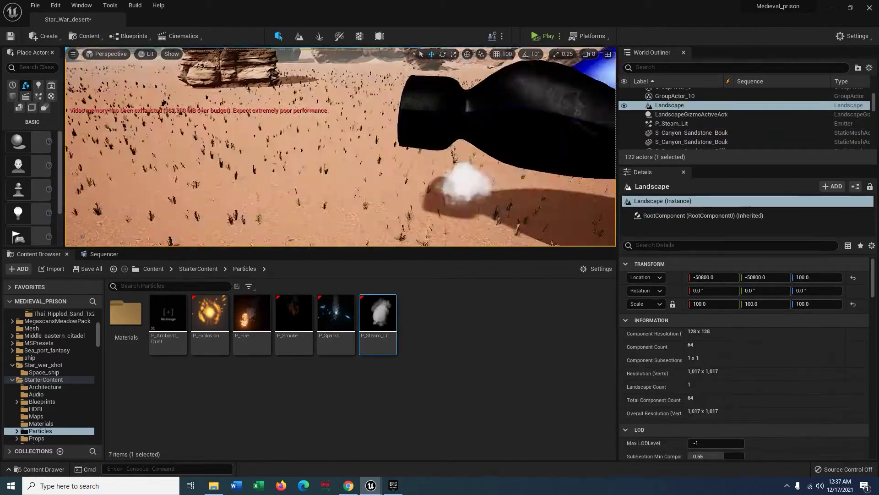
{"action": "left_click", "coordinate": [414, 158]}
{"action": "left_click_drag", "start_coordinate": [294, 157], "coordinate": [224, 169]}
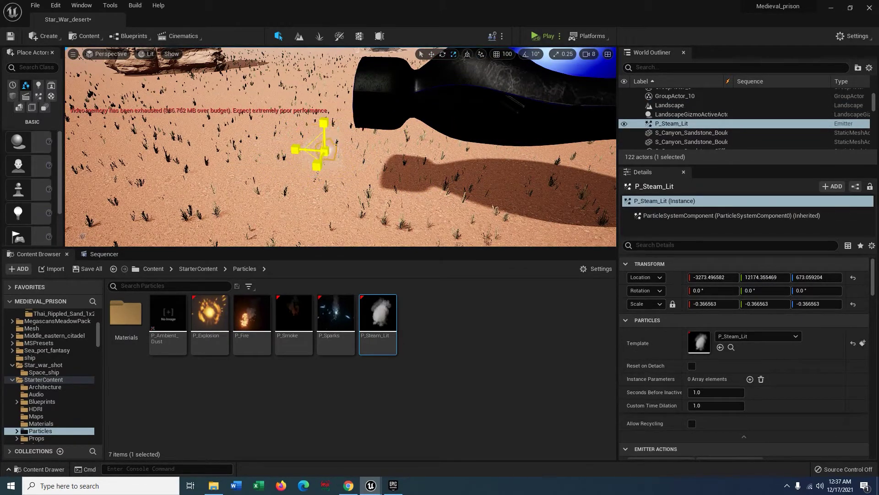
- Scale the steam emitter uniformly to about 4.18
{"action": "left_click_drag", "start_coordinate": [324, 151], "coordinate": [407, 140]}
{"action": "mouse_move", "coordinate": [407, 140]}
{"action": "right_mouse_down"}
{"action": "mouse_move", "coordinate": [485, 147]}
{"action": "mouse_move", "coordinate": [407, 140]}
{"action": "right_mouse_up"}
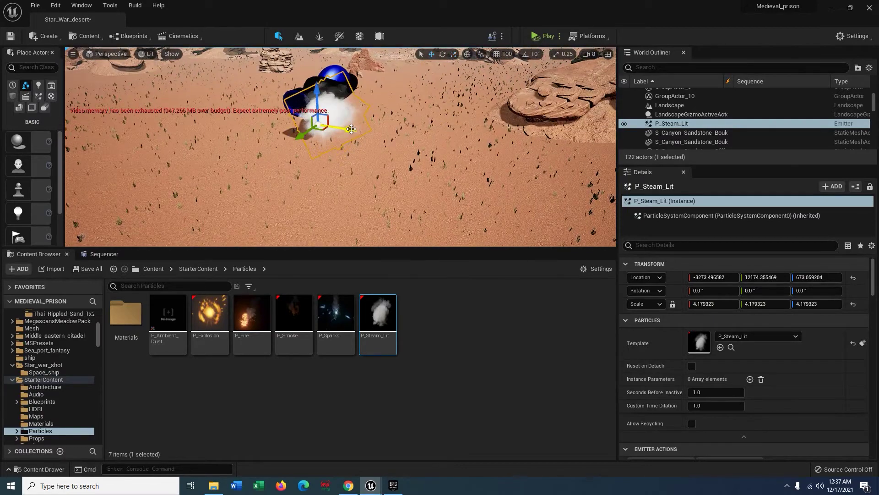
- Move the steam emitter behind the spaceship's engine to about X -3957 and Z 356
{"action": "left_click_drag", "start_coordinate": [313, 129], "coordinate": [319, 130]}
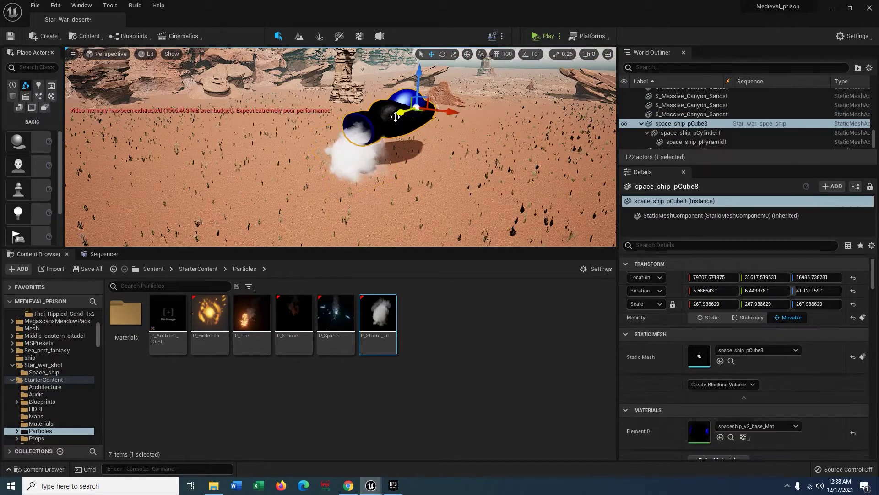
{"action": "left_click", "coordinate": [682, 133]}
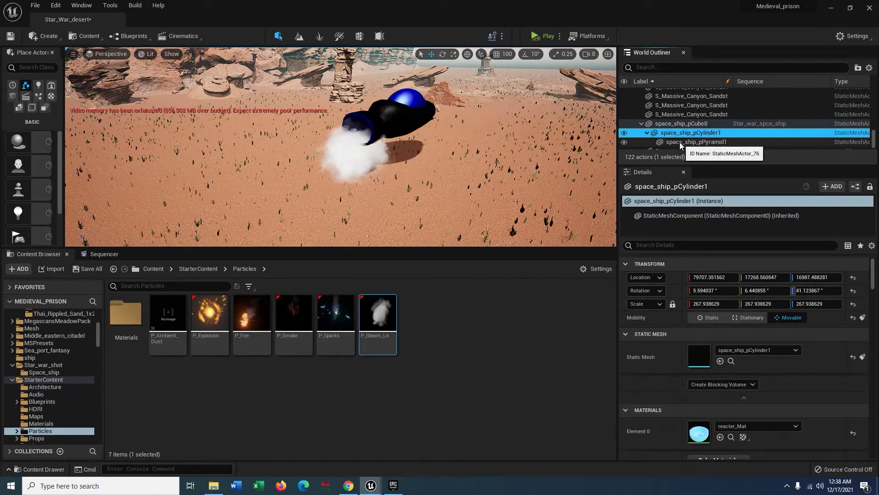
{"action": "left_click", "coordinate": [114, 255]}
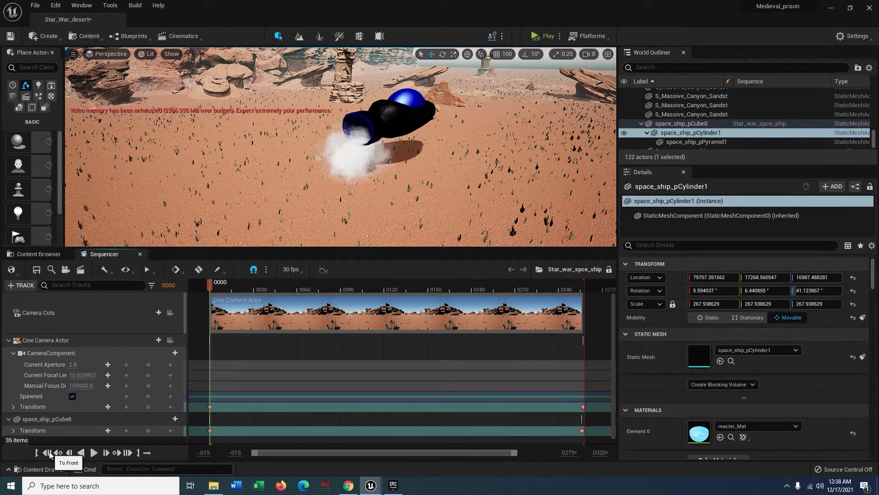
{"action": "left_click", "coordinate": [170, 340]}
{"action": "right_click_drag", "start_coordinate": [320, 183], "coordinate": [623, 165]}
{"action": "left_click", "coordinate": [701, 142]}
{"action": "left_click", "coordinate": [701, 131]}
{"action": "right_click_drag", "start_coordinate": [503, 184], "coordinate": [531, 176]}
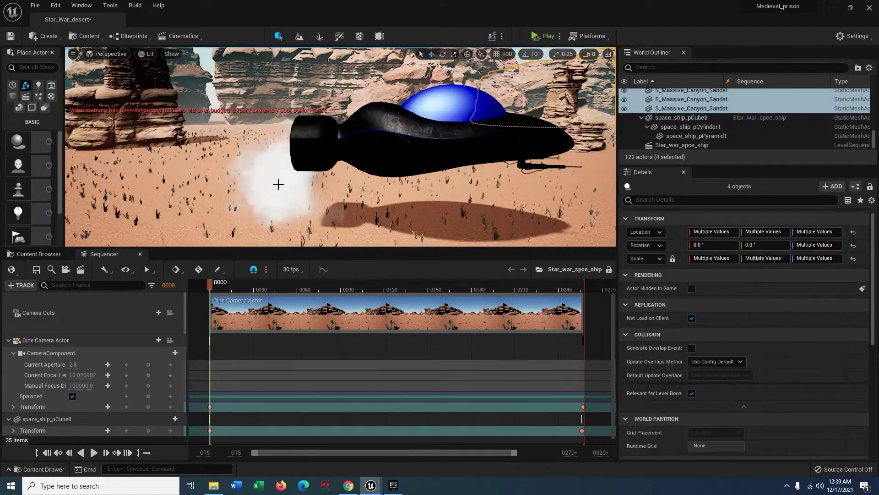
- Move the P_Steam_Lit emitter into a new outliner folder named simulation
{"action": "left_click", "coordinate": [278, 185]}
{"action": "left_click", "coordinate": [405, 146]}
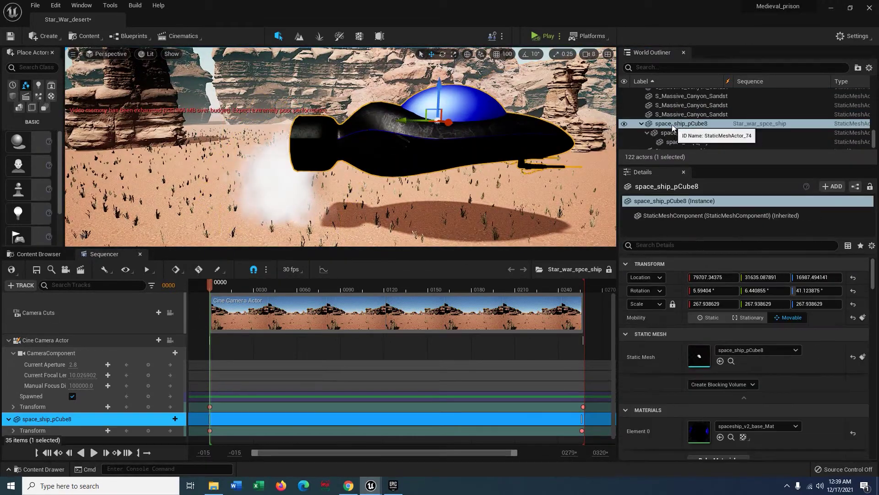
{"action": "left_click", "coordinate": [286, 196]}
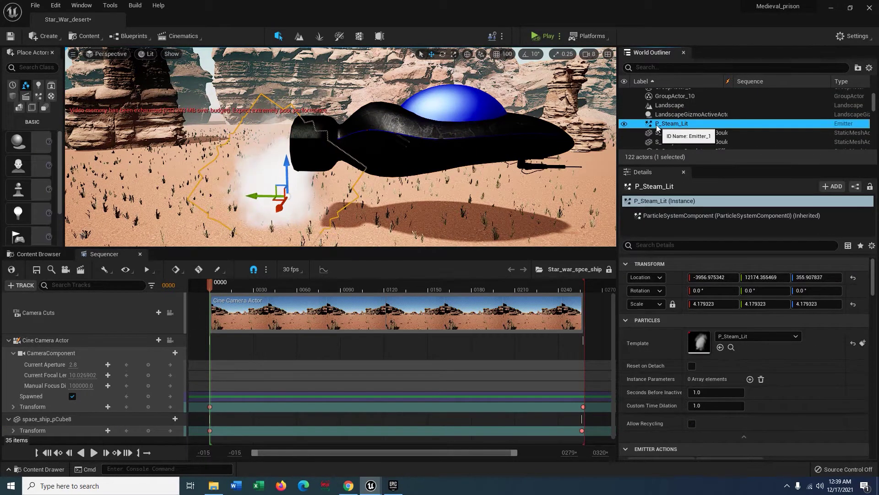
{"action": "left_click", "coordinate": [22, 287]}
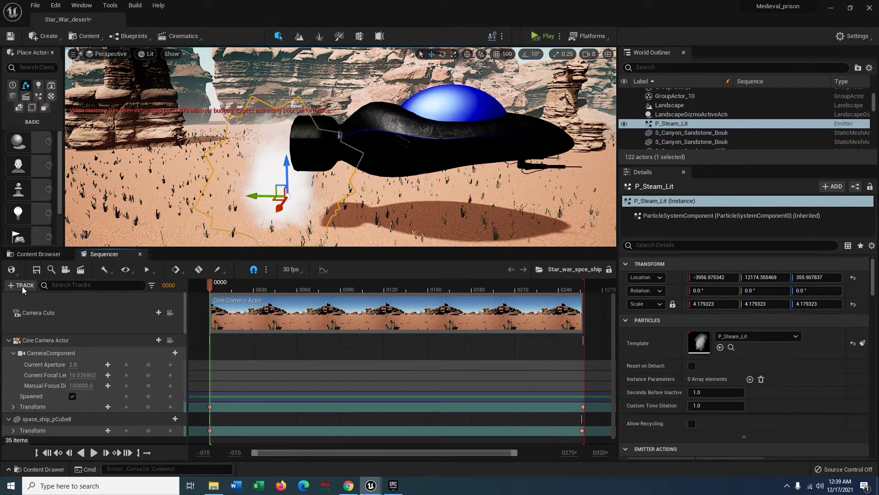
{"action": "left_click", "coordinate": [677, 126]}
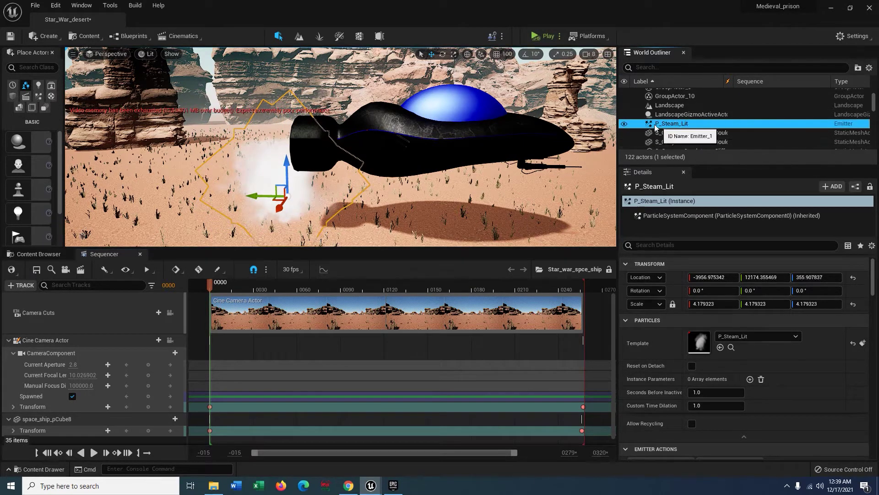
{"action": "right_click", "coordinate": [676, 129]}
{"action": "mouse_move", "coordinate": [687, 143]}
{"action": "left_click", "coordinate": [720, 135]}
{"action": "type", "text": "simul"}
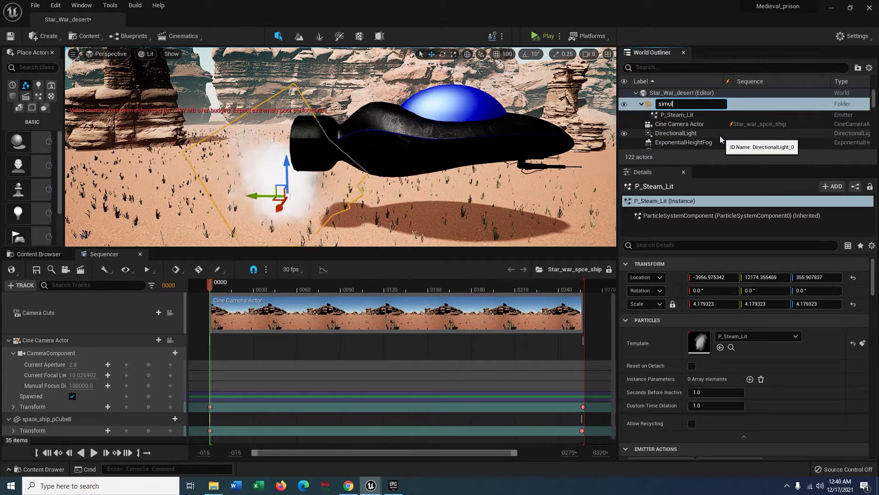
{"action": "type", "text": "ation"}
{"action": "key", "text": "Return"}
- Move the spaceship's root mesh into the existing simulation folder and check the start of the animation
{"action": "left_click", "coordinate": [549, 137]}
{"action": "right_click", "coordinate": [673, 123]}
{"action": "mouse_move", "coordinate": [697, 142]}
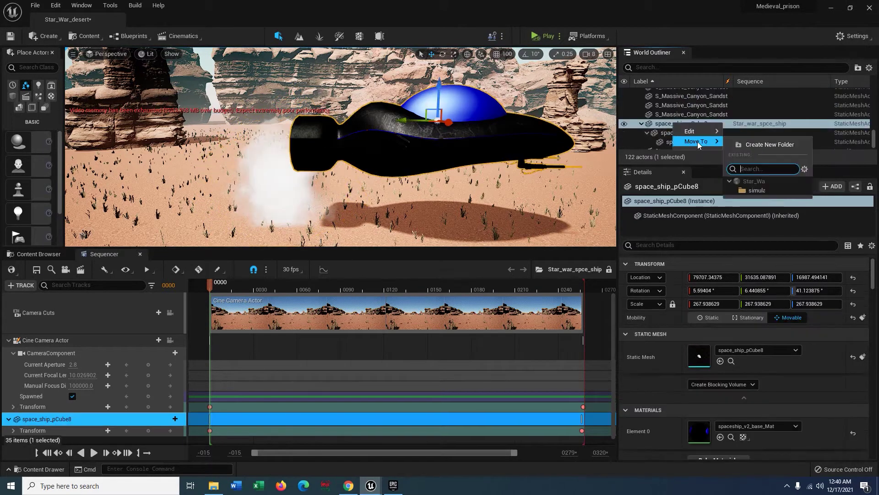
{"action": "left_click", "coordinate": [754, 191]}
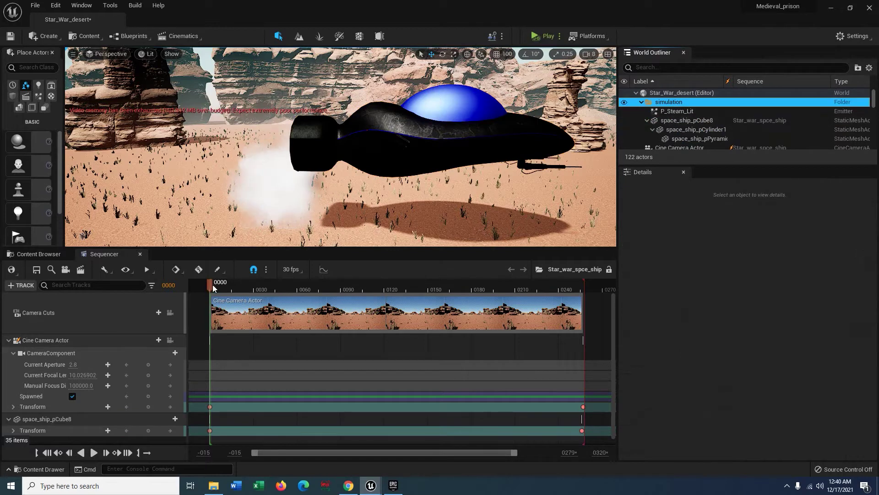
{"action": "left_click_drag", "start_coordinate": [212, 284], "coordinate": [255, 290]}
{"action": "left_click", "coordinate": [47, 452]}
- Attach the steam emitter to space_ship_pCube8 and check it at frame 50 through the cine camera
{"action": "left_click", "coordinate": [678, 111]}
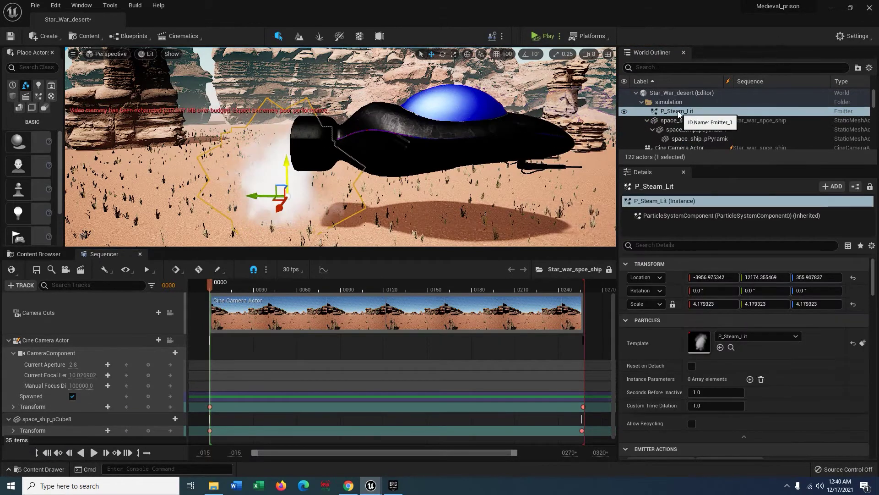
{"action": "left_click_drag", "start_coordinate": [671, 111], "coordinate": [677, 120]}
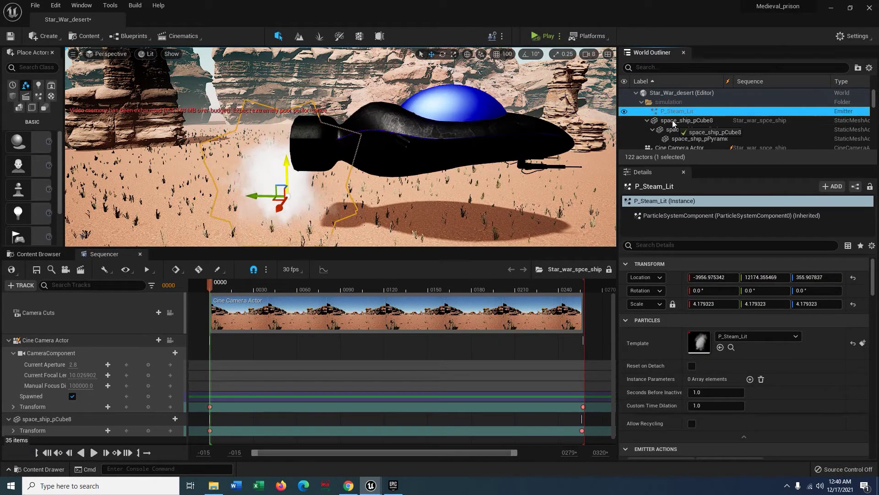
{"action": "left_click_drag", "start_coordinate": [211, 285], "coordinate": [283, 285]}
{"action": "left_click", "coordinate": [170, 340]}
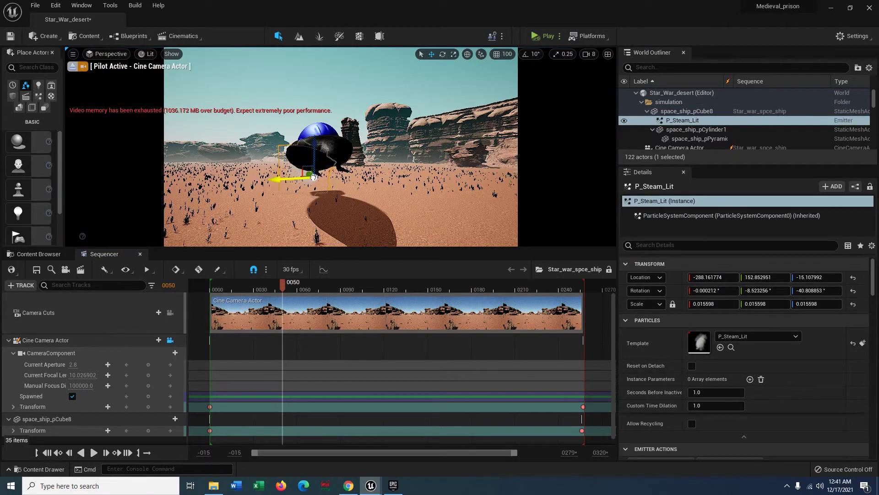
- Try to resize the attached steam emitter while looking through the cine camera
{"action": "mouse_move", "coordinate": [315, 179]}
{"action": "left_mouse_down"}
{"action": "mouse_move", "coordinate": [298, 185]}
{"action": "mouse_move", "coordinate": [315, 179]}
{"action": "left_mouse_up"}
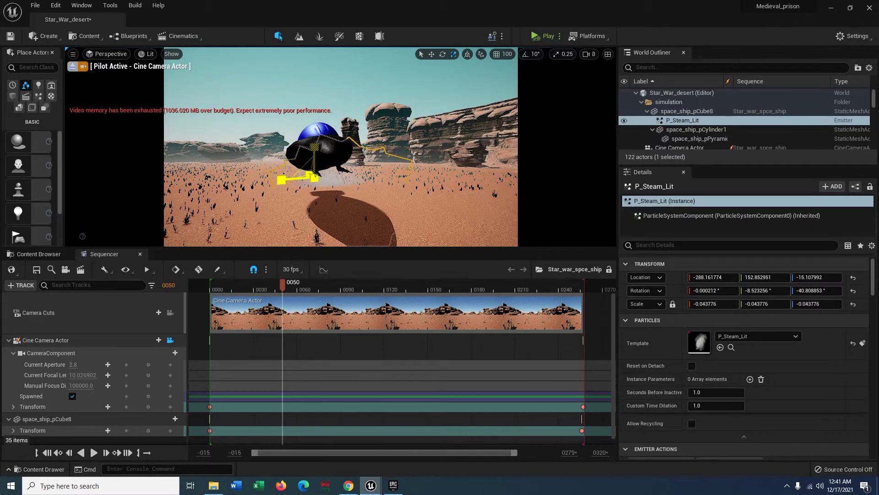
{"action": "right_click_drag", "start_coordinate": [382, 125], "coordinate": [350, 130]}
{"action": "key", "text": "w"}
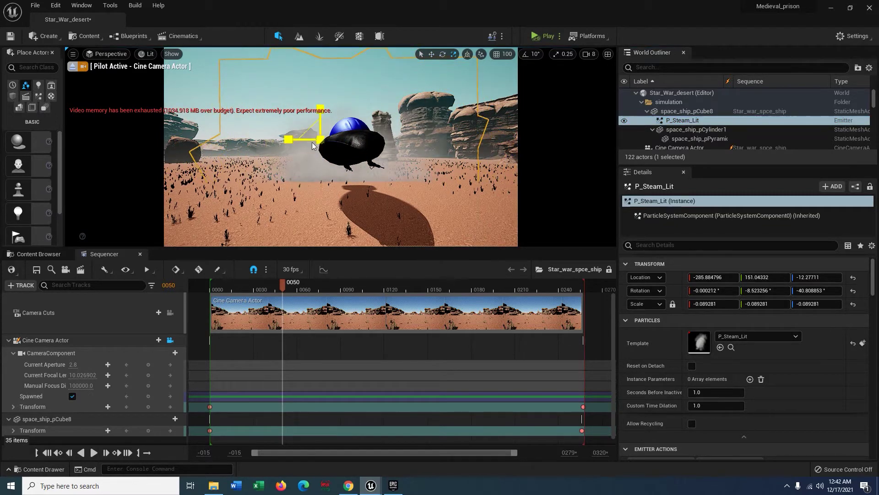
{"action": "left_click", "coordinate": [564, 55]}
{"action": "left_click", "coordinate": [548, 57]}
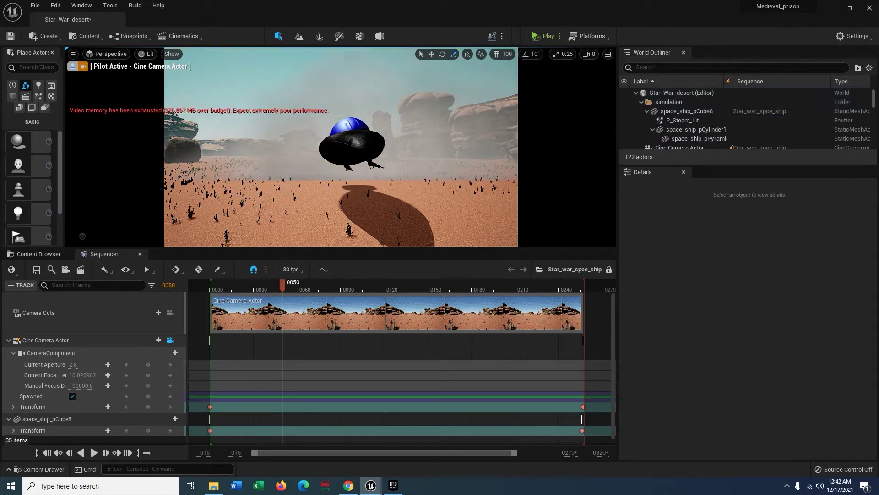
- In the unlit view, scale the steam emitter uniformly to about 0.03 and move it behind the engine at about Z -14
{"action": "left_click", "coordinate": [682, 120]}
{"action": "left_click", "coordinate": [170, 340]}
{"action": "key", "text": "alt+3"}
{"action": "right_click_drag", "start_coordinate": [153, 72], "coordinate": [467, 128]}
{"action": "left_click_drag", "start_coordinate": [448, 176], "coordinate": [419, 199]}
{"action": "right_click_drag", "start_coordinate": [442, 172], "coordinate": [453, 151]}
{"action": "mouse_move", "coordinate": [415, 165]}
{"action": "left_mouse_down"}
{"action": "mouse_move", "coordinate": [396, 180]}
{"action": "mouse_move", "coordinate": [415, 165]}
{"action": "left_mouse_up"}
{"action": "scroll", "coordinate": [415, 165], "scroll_direction": "down", "scroll_amount": 3}
{"action": "key", "text": "w"}
{"action": "left_click_drag", "start_coordinate": [387, 131], "coordinate": [391, 157]}
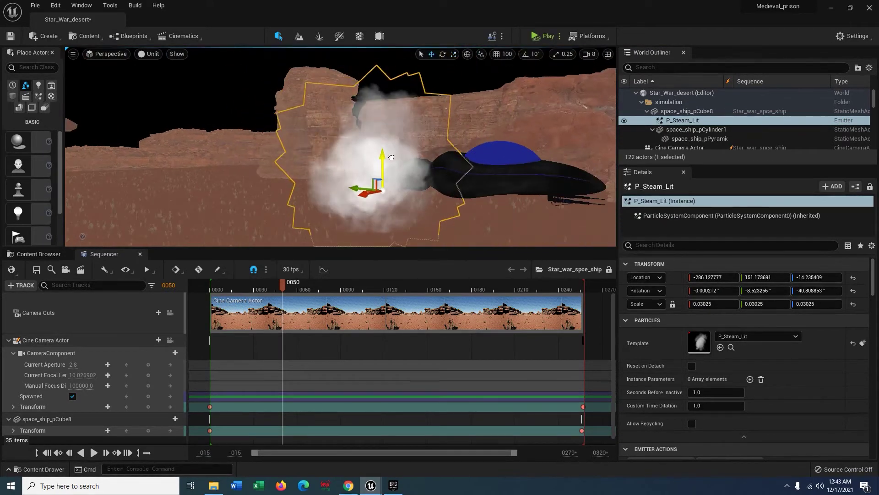
- Scrub through the shot in the cine camera view to check the steam, and return the viewport to lit shading
{"action": "left_click", "coordinate": [170, 341]}
{"action": "left_click_drag", "start_coordinate": [283, 282], "coordinate": [575, 277]}
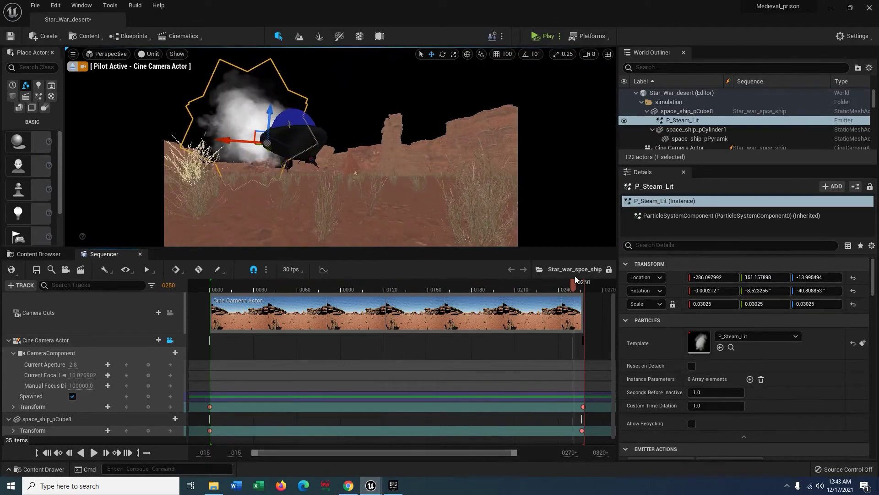
{"action": "left_click_drag", "start_coordinate": [256, 288], "coordinate": [465, 288]}
{"action": "left_click", "coordinate": [150, 54]}
{"action": "left_click", "coordinate": [168, 78]}
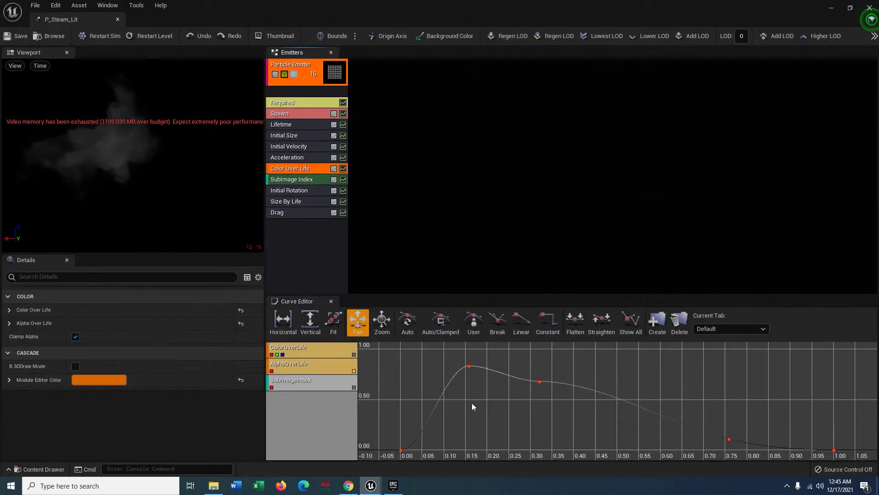
- Set P_Steam_Lit's constant Color Over Life to a sandy orange with R 1.0, G about 0.688 and B about 0.441
{"action": "scroll", "coordinate": [473, 406], "scroll_direction": "down", "scroll_amount": 2}
{"action": "left_click", "coordinate": [9, 379]}
{"action": "left_click", "coordinate": [9, 322]}
{"action": "left_click", "coordinate": [9, 310]}
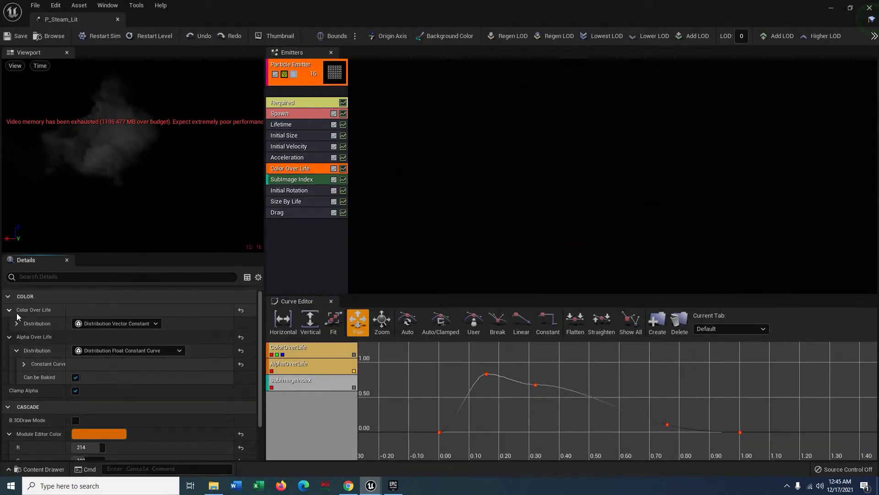
{"action": "left_click", "coordinate": [17, 323]}
{"action": "left_click", "coordinate": [89, 339]}
{"action": "left_click_drag", "start_coordinate": [164, 327], "coordinate": [167, 326]}
{"action": "left_click", "coordinate": [225, 470]}
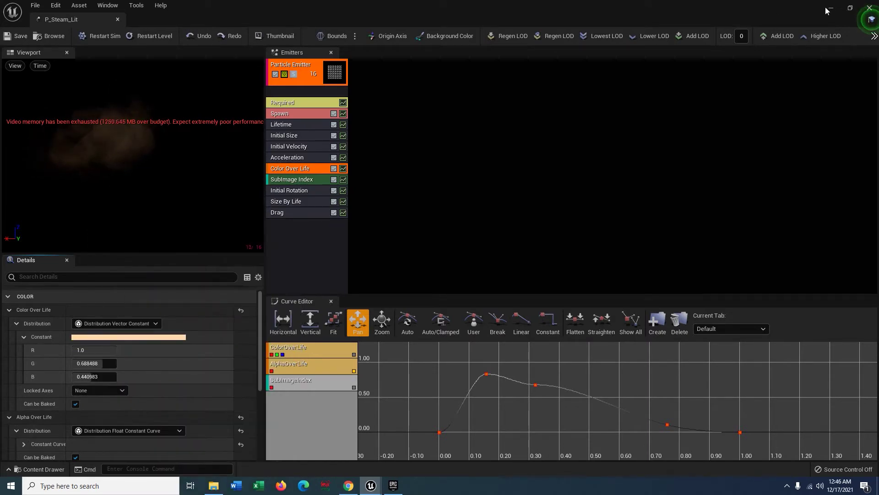
{"action": "left_click", "coordinate": [828, 9]}
- Play and scrub the sequence through the cine camera to check the tinted steam behind the spaceship
{"action": "left_click", "coordinate": [379, 70]}
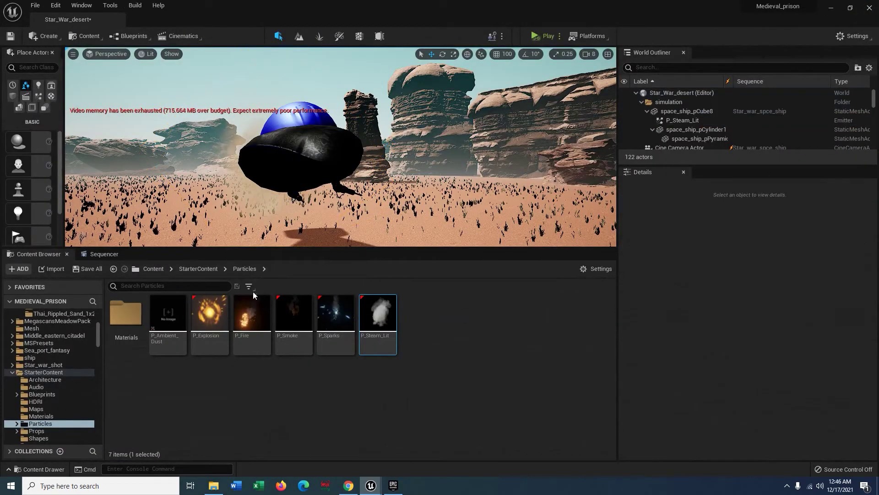
{"action": "left_click", "coordinate": [104, 255]}
{"action": "left_click_drag", "start_coordinate": [243, 289], "coordinate": [225, 289]}
{"action": "left_click", "coordinate": [170, 339]}
{"action": "left_click", "coordinate": [93, 452]}
{"action": "left_click_drag", "start_coordinate": [518, 287], "coordinate": [566, 289]}
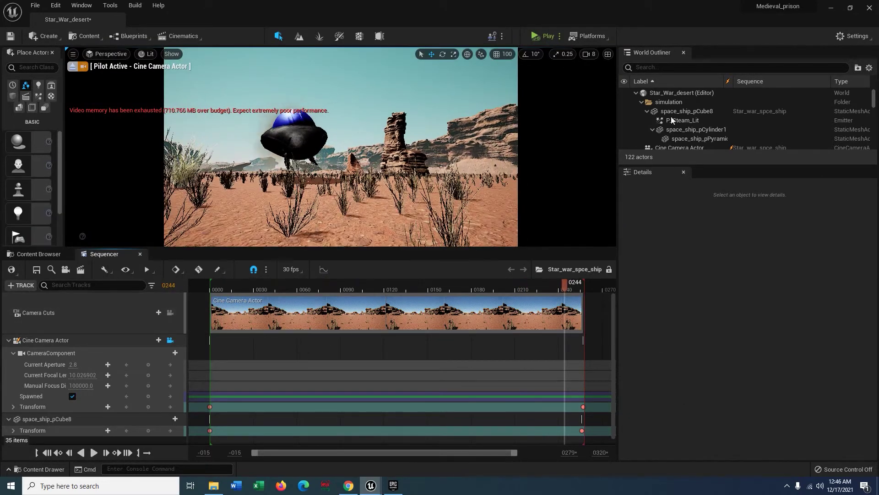
- Place a PostProcessVolume in the desert scene
{"action": "left_click", "coordinate": [44, 37]}
{"action": "mouse_move", "coordinate": [80, 103]}
{"action": "left_click_drag", "start_coordinate": [192, 106], "coordinate": [329, 202]}
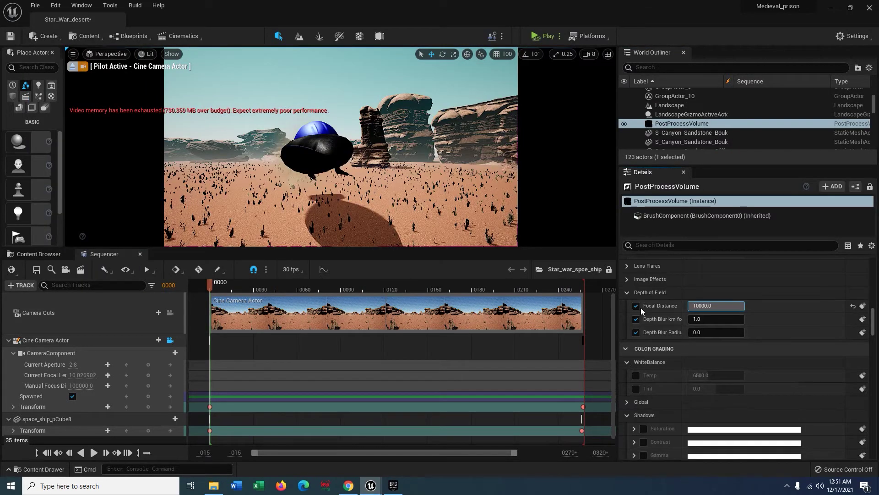
- Sample the cine camera's manual focus distance from the spaceship and reduce it to about 2647
{"action": "left_click", "coordinate": [51, 352]}
{"action": "left_click_drag", "start_coordinate": [873, 392], "coordinate": [873, 300]}
{"action": "left_click", "coordinate": [692, 330]}
{"action": "left_click", "coordinate": [739, 317]}
{"action": "left_click", "coordinate": [327, 176]}
{"action": "left_click", "coordinate": [321, 152]}
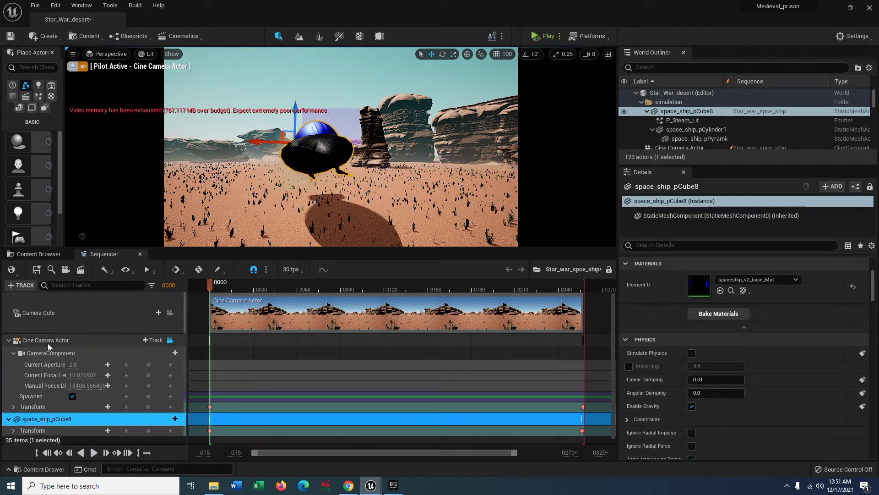
{"action": "left_click", "coordinate": [47, 353]}
{"action": "left_click_drag", "start_coordinate": [705, 317], "coordinate": [680, 316]}
- Judging the shot at frame 136, set the PostProcessVolume's white balance Temp to 9060 and Tint to about 0.024
{"action": "left_click_drag", "start_coordinate": [223, 282], "coordinate": [408, 298]}
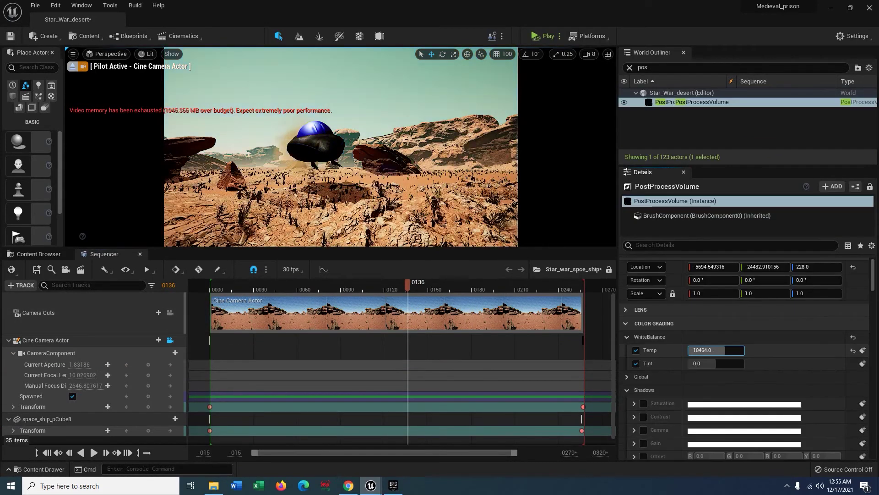
{"action": "left_click_drag", "start_coordinate": [743, 363], "coordinate": [714, 349]}
{"action": "left_click_drag", "start_coordinate": [407, 289], "coordinate": [210, 291]}
- Save the level and play the spaceship sequence from the start
{"action": "left_click", "coordinate": [39, 254]}
{"action": "key", "text": "ctrl+s"}
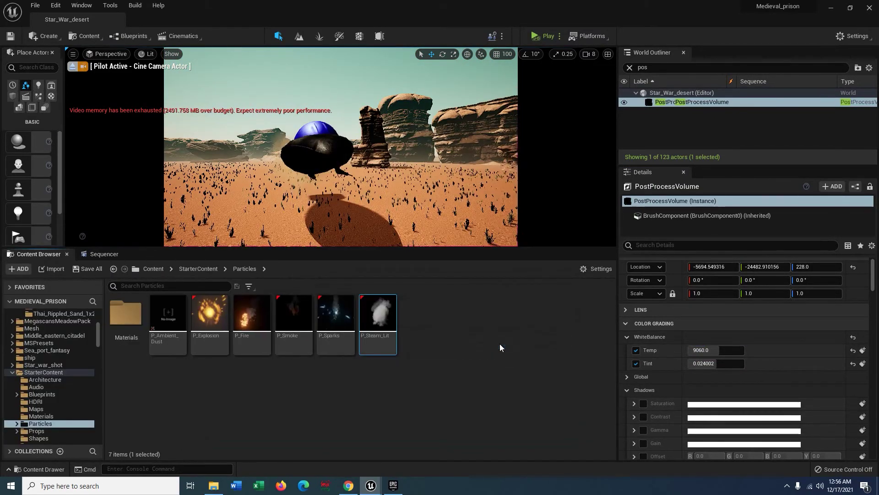
{"action": "left_click", "coordinate": [108, 255]}
{"action": "left_click", "coordinate": [94, 453]}
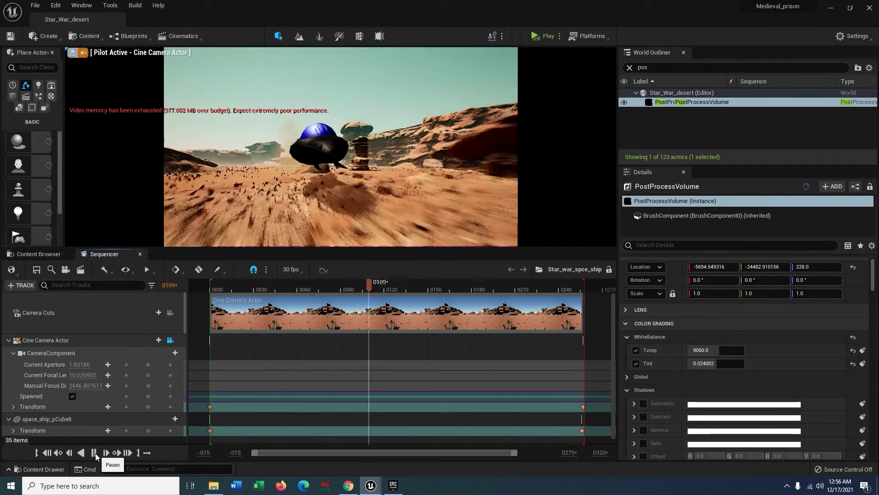